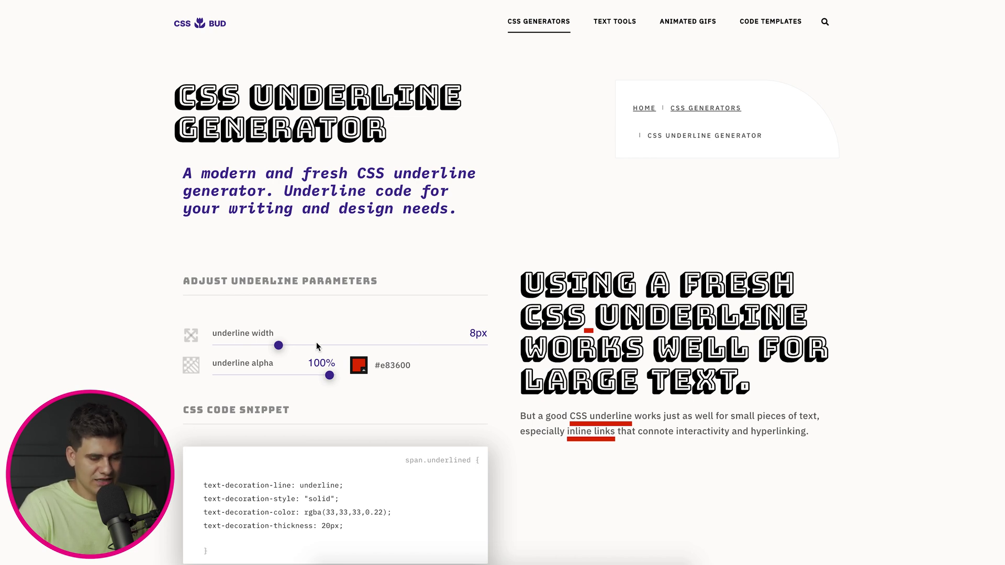
Thicken the underline to 20px, then thin it back down to 6px.
{"action": "left_click", "coordinate": [278, 346]}
{"action": "left_click_drag", "start_coordinate": [279, 349], "coordinate": [265, 365]}
{"action": "left_click_drag", "start_coordinate": [329, 376], "coordinate": [281, 379]}
Change the underline colour from red to teal #00e6c0.
{"action": "left_click", "coordinate": [359, 372]}
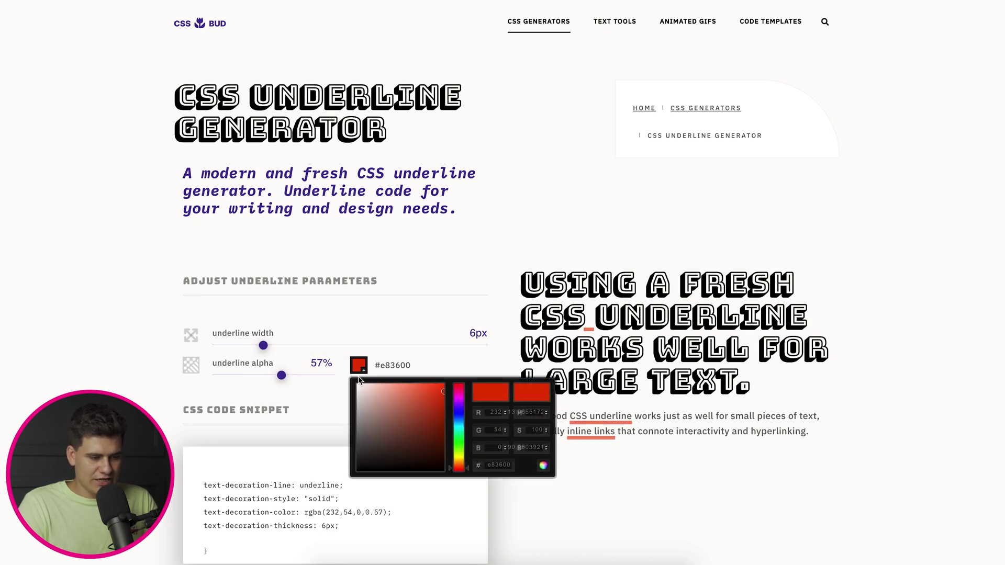
{"action": "mouse_move", "coordinate": [459, 435]}
{"action": "left_mouse_down"}
{"action": "mouse_move", "coordinate": [459, 415]}
{"action": "mouse_move", "coordinate": [457, 430]}
{"action": "left_mouse_up"}
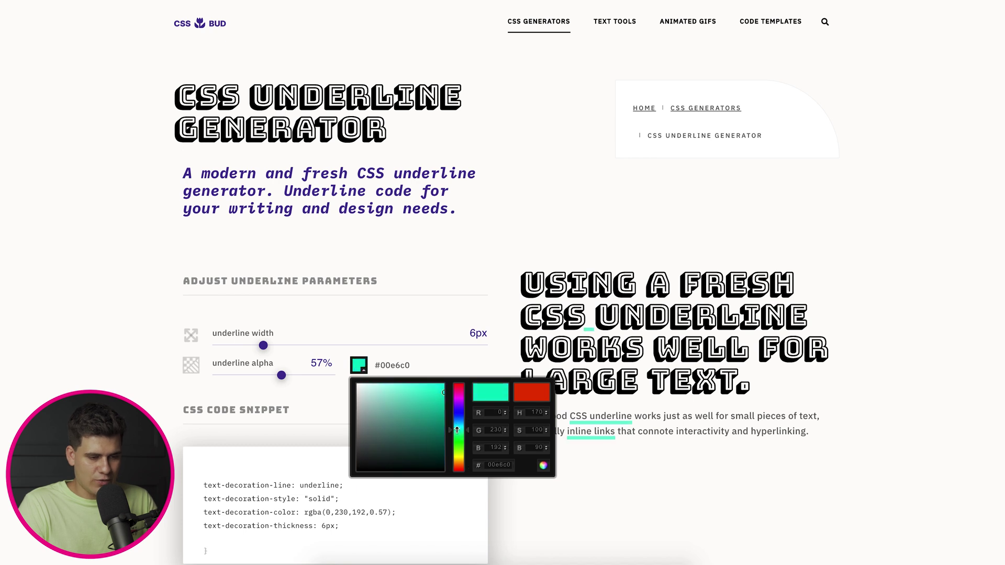
{"action": "left_click", "coordinate": [473, 261]}
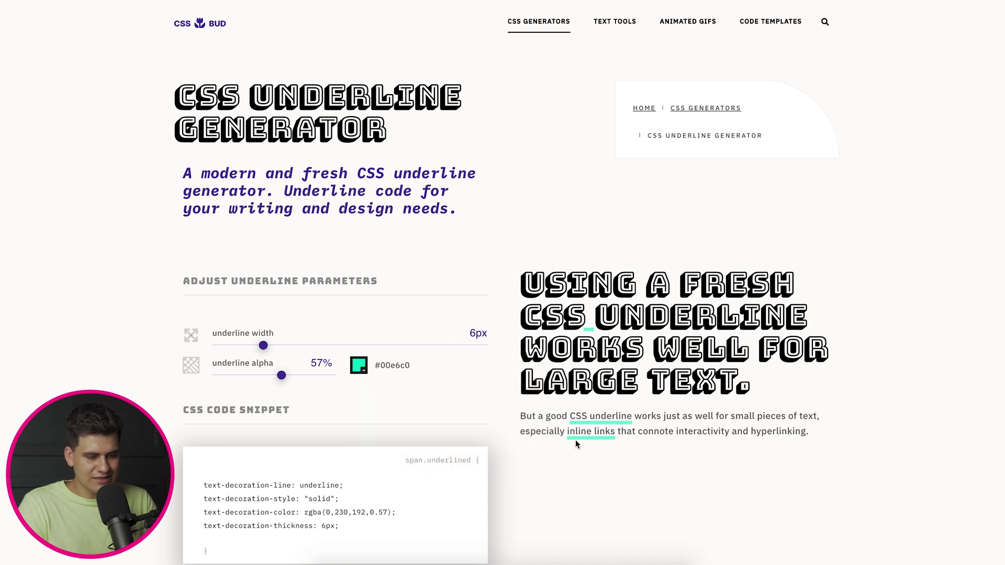
{"action": "scroll", "coordinate": [556, 500], "scroll_direction": "down", "scroll_amount": 2}
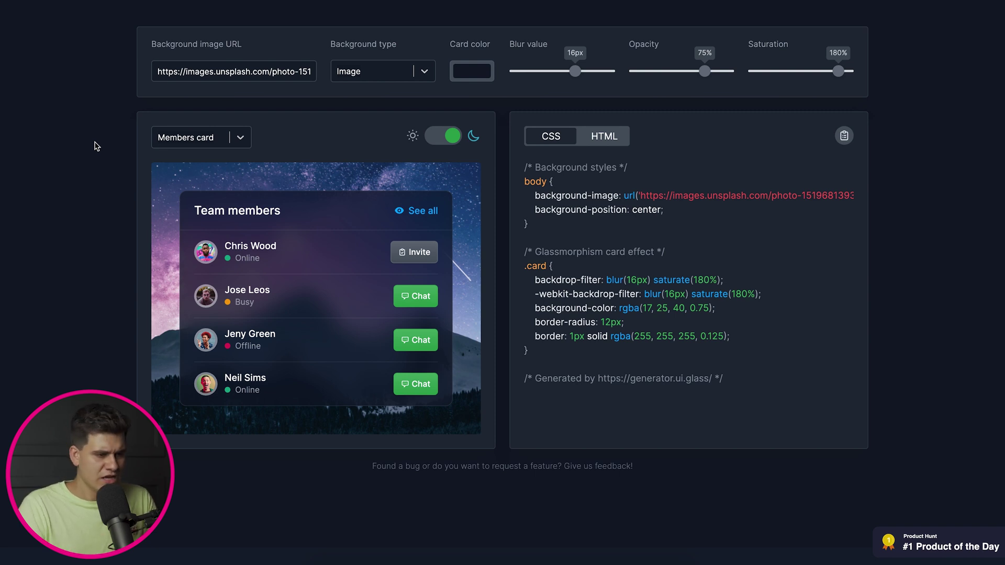
Preview the sign-in and product cards, settling on the Pricing card.
{"action": "left_click", "coordinate": [243, 139]}
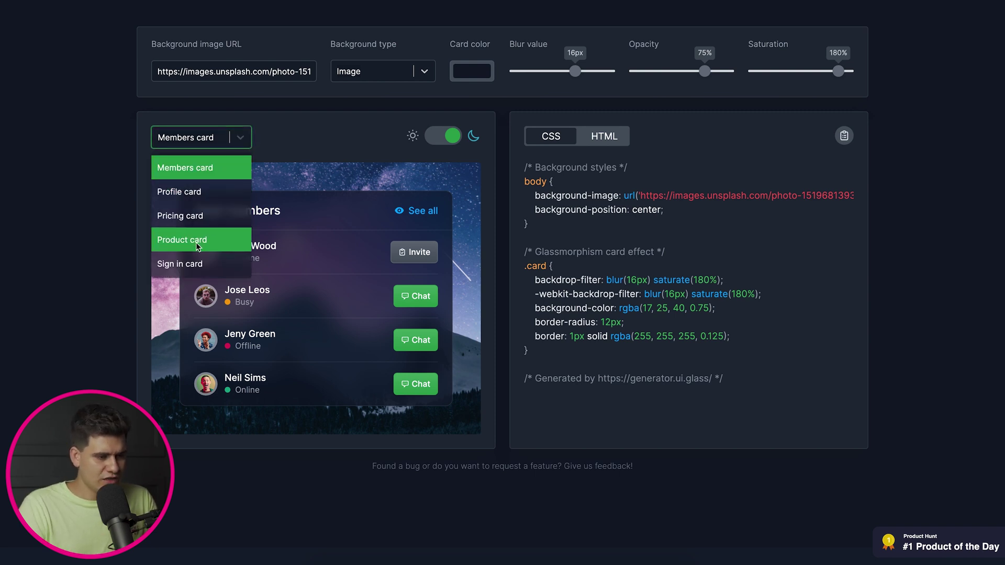
{"action": "left_click", "coordinate": [196, 265]}
{"action": "left_click", "coordinate": [222, 146]}
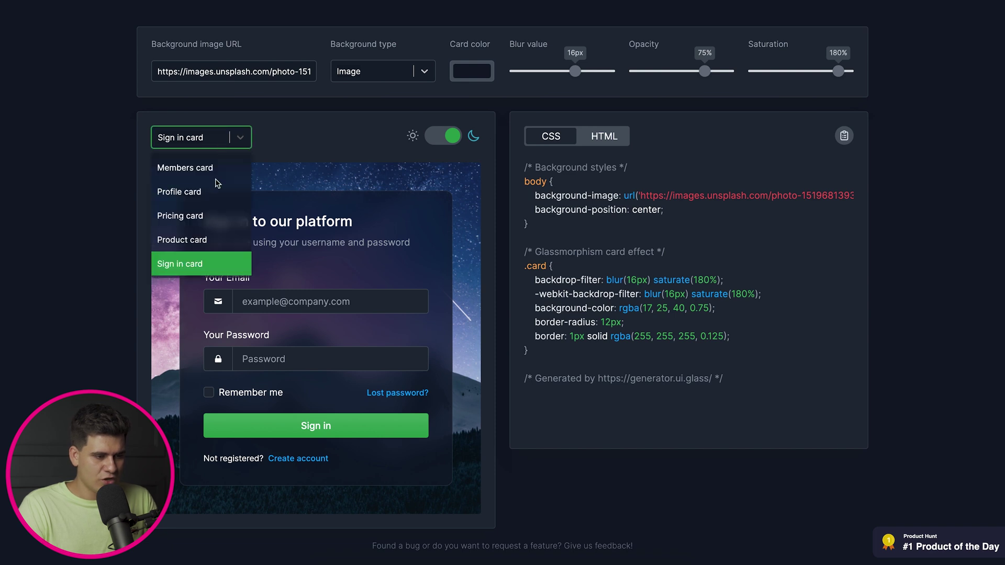
{"action": "left_click", "coordinate": [188, 240]}
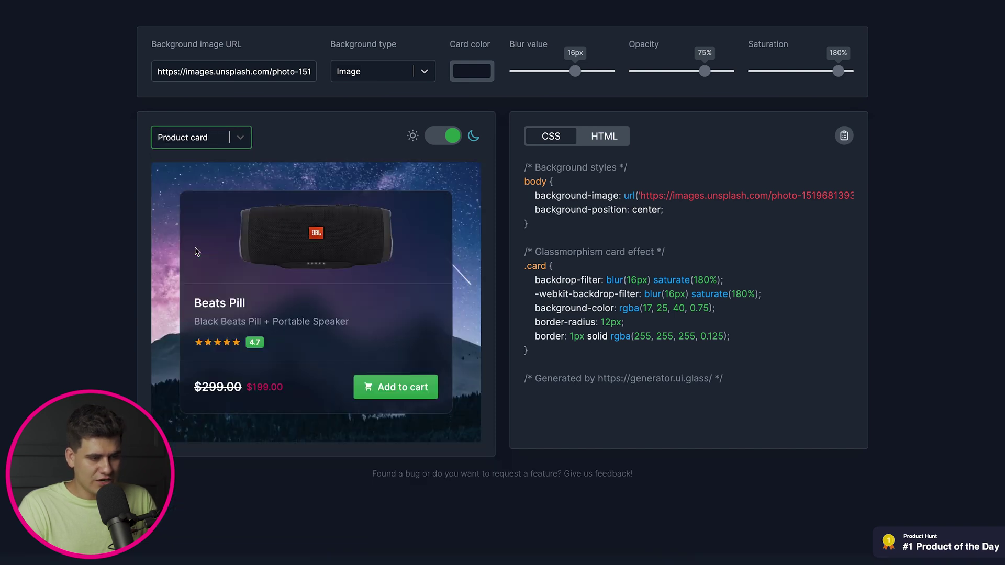
{"action": "left_click", "coordinate": [231, 144]}
{"action": "left_click", "coordinate": [221, 214]}
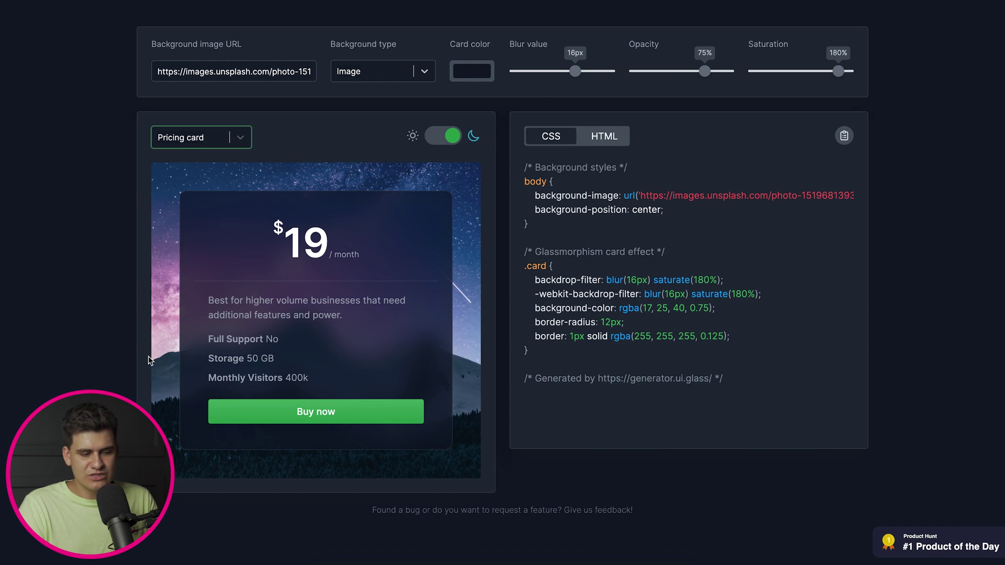
Set the background to Mesh Gradient after briefly trying a solid colour.
{"action": "left_click", "coordinate": [426, 72]}
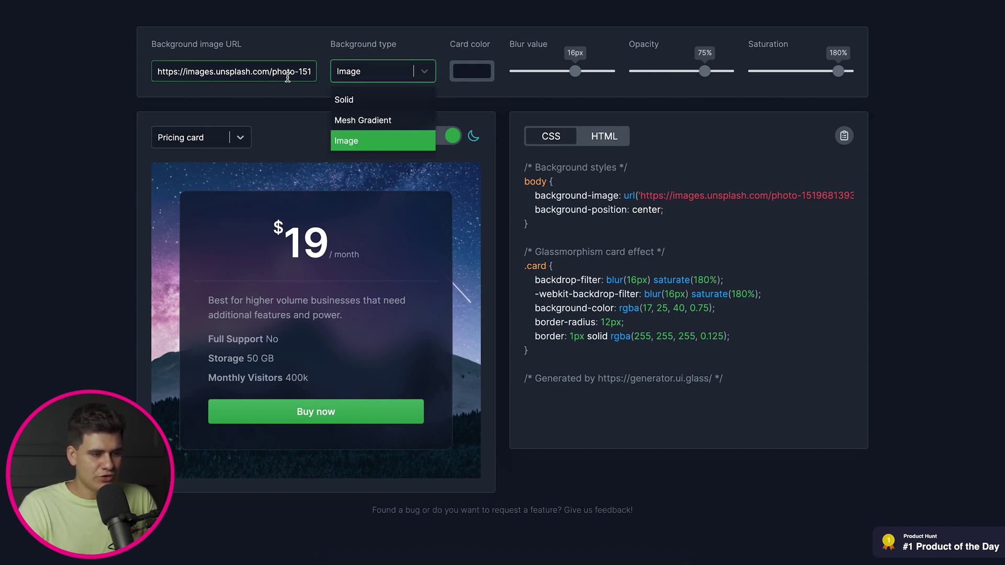
{"action": "left_click", "coordinate": [384, 121]}
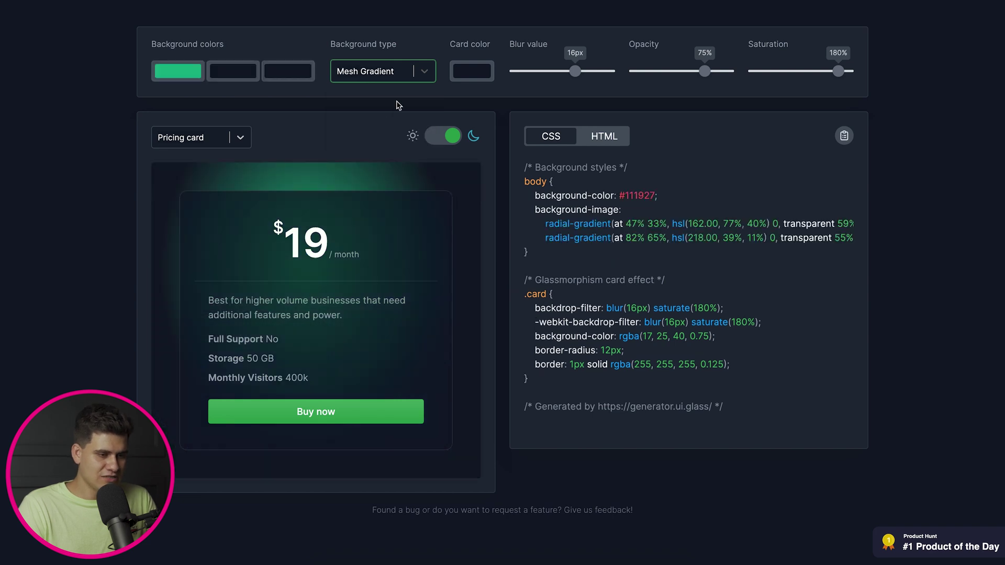
{"action": "left_click", "coordinate": [406, 78]}
{"action": "left_click", "coordinate": [395, 96]}
{"action": "left_click", "coordinate": [407, 66]}
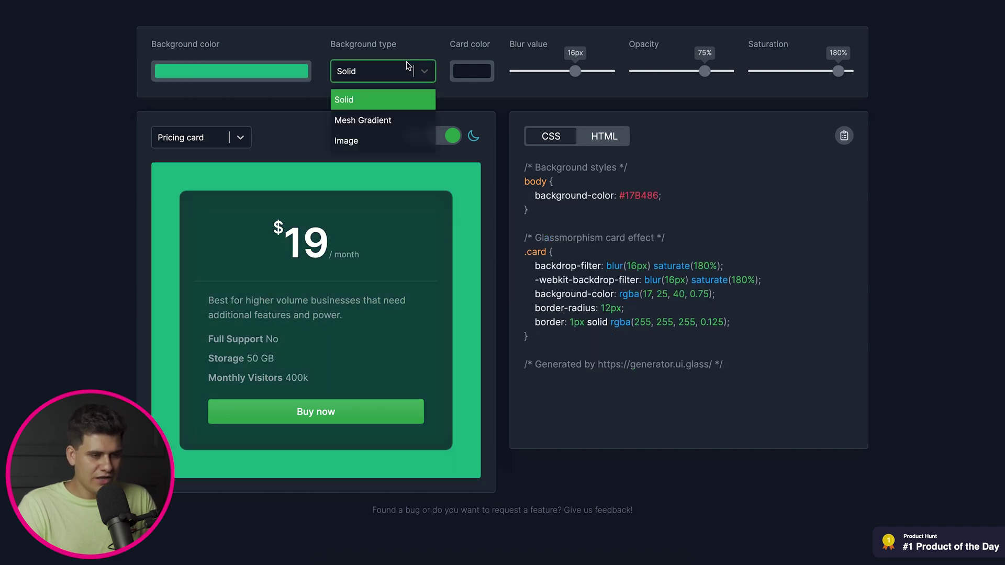
{"action": "left_click", "coordinate": [382, 120]}
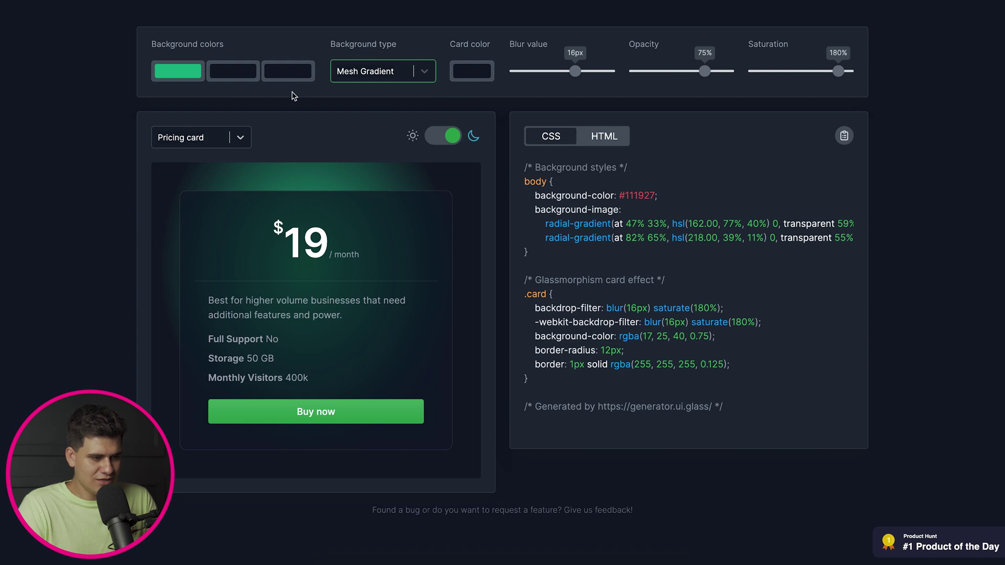
{"action": "left_click", "coordinate": [252, 77]}
Make the second mesh colour blue #3461B3 and adjust the card's tint colour.
{"action": "left_click_drag", "start_coordinate": [326, 167], "coordinate": [312, 128]}
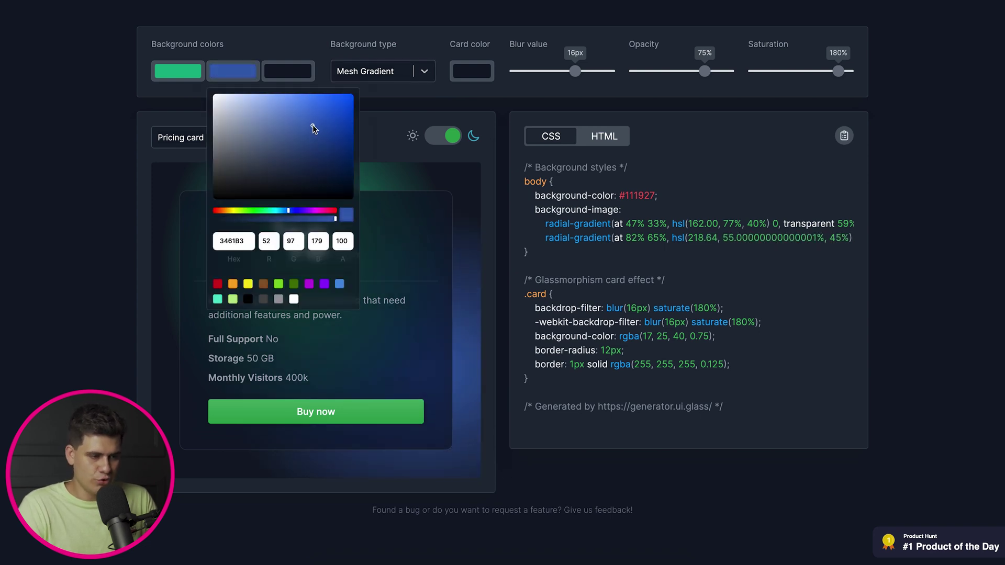
{"action": "left_click", "coordinate": [117, 217]}
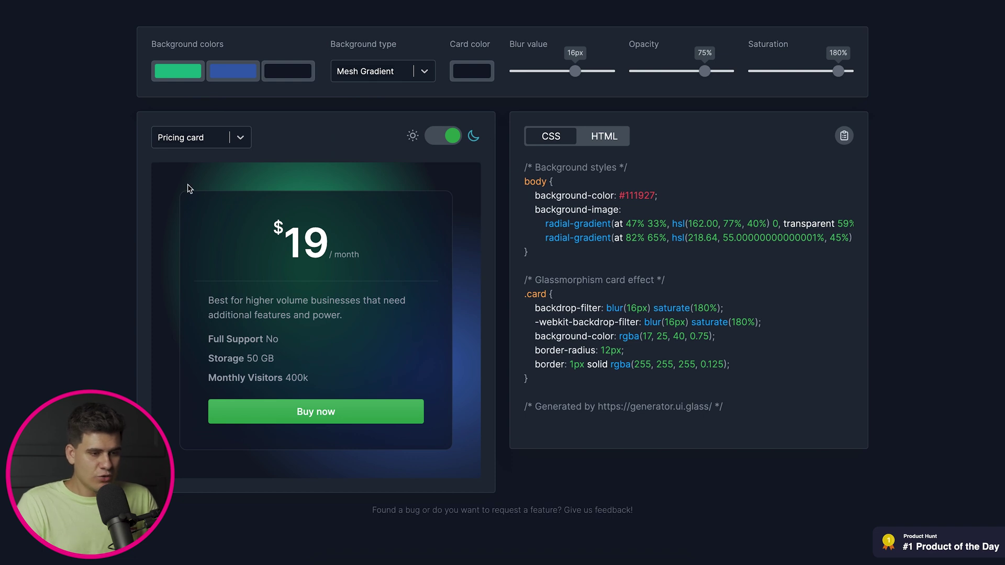
{"action": "left_click", "coordinate": [481, 79]}
{"action": "mouse_move", "coordinate": [537, 183]}
{"action": "left_mouse_down"}
{"action": "mouse_move", "coordinate": [535, 162]}
{"action": "mouse_move", "coordinate": [564, 125]}
{"action": "mouse_move", "coordinate": [528, 181]}
{"action": "left_mouse_up"}
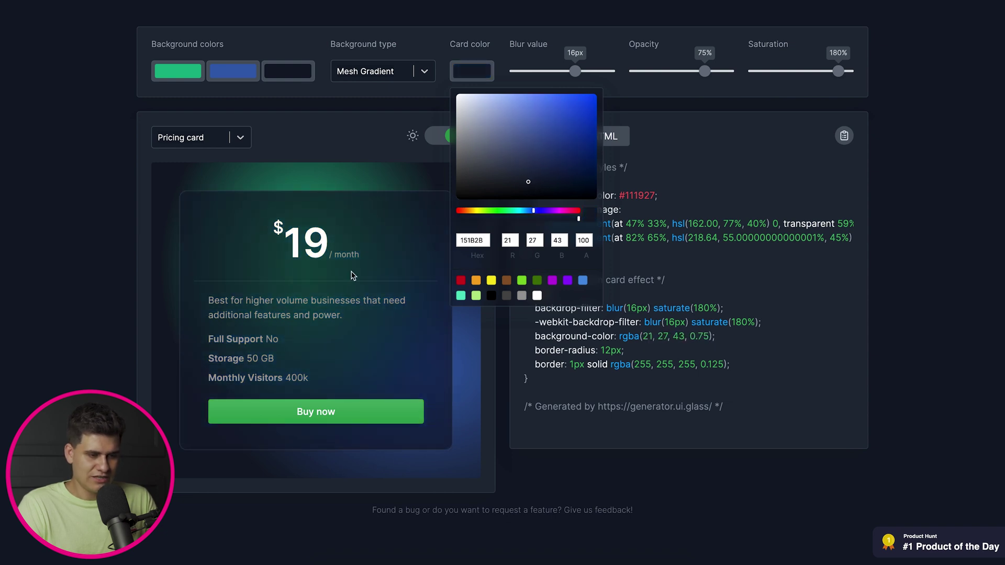
{"action": "left_click", "coordinate": [634, 94]}
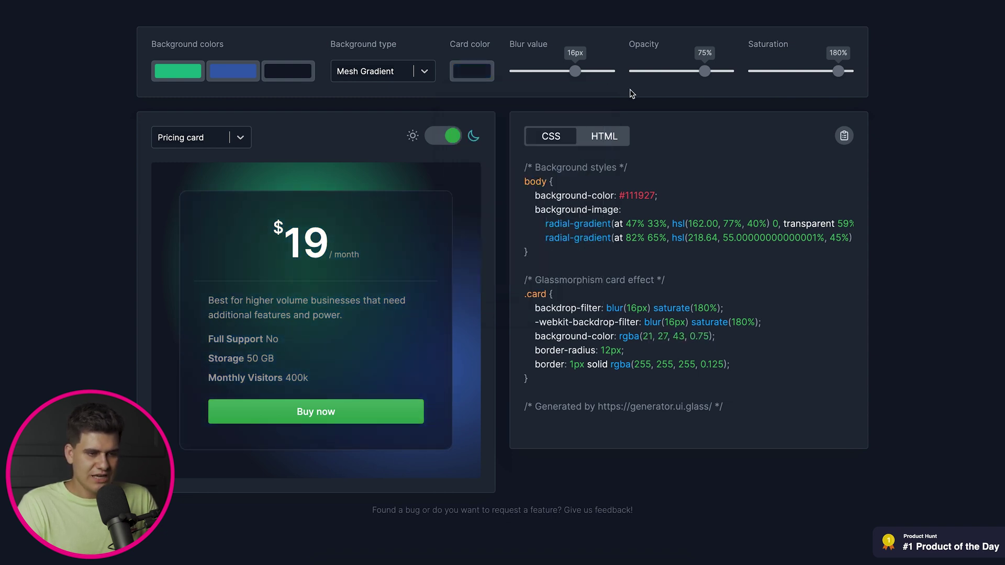
Keep blur at 16px, lower opacity to 39% and saturation to 96%, then copy the CSS.
{"action": "left_click_drag", "start_coordinate": [558, 79], "coordinate": [406, 76]}
{"action": "left_click_drag", "start_coordinate": [559, 73], "coordinate": [574, 79]}
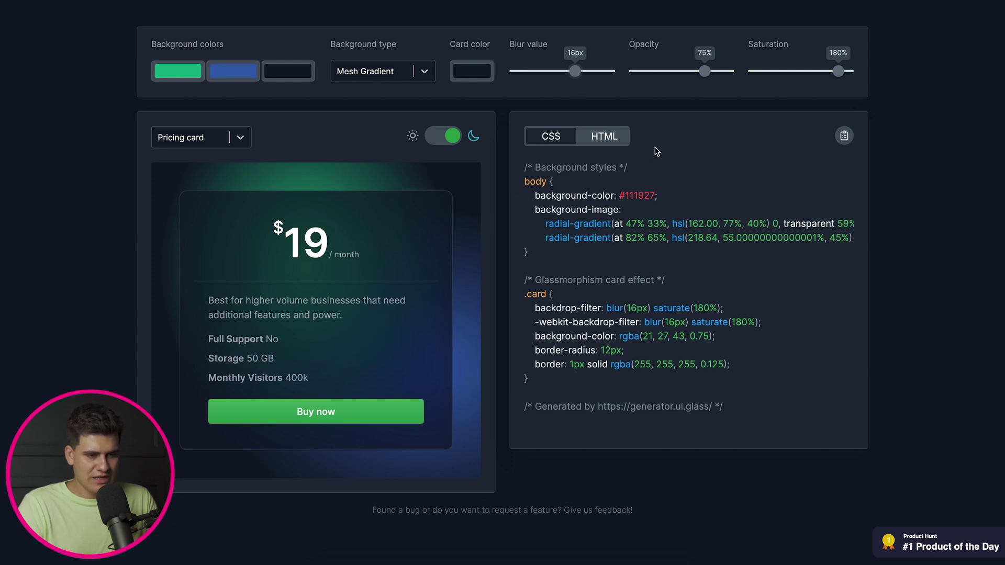
{"action": "left_click_drag", "start_coordinate": [708, 75], "coordinate": [673, 83]}
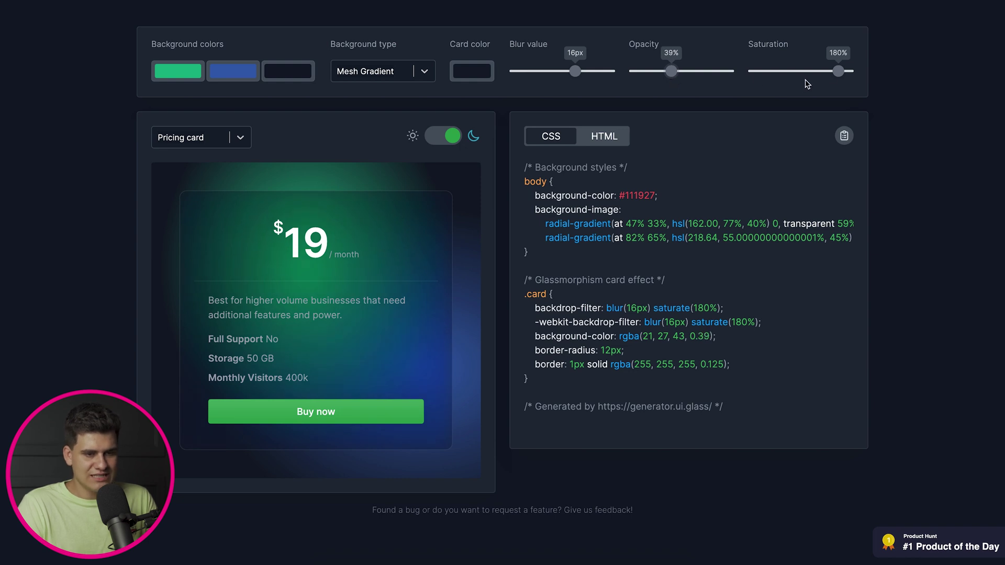
{"action": "left_click_drag", "start_coordinate": [838, 73], "coordinate": [800, 76]}
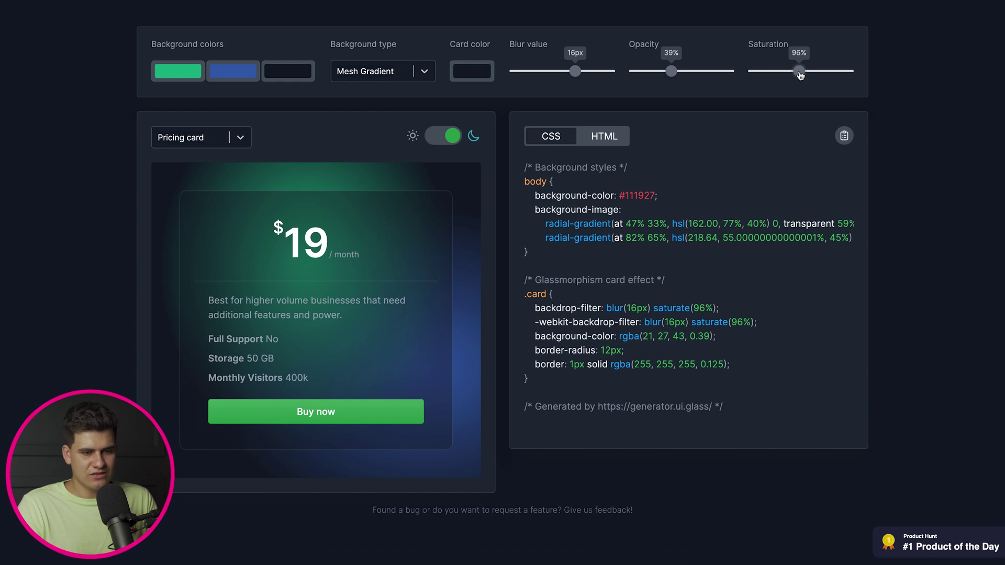
{"action": "left_click", "coordinate": [843, 137]}
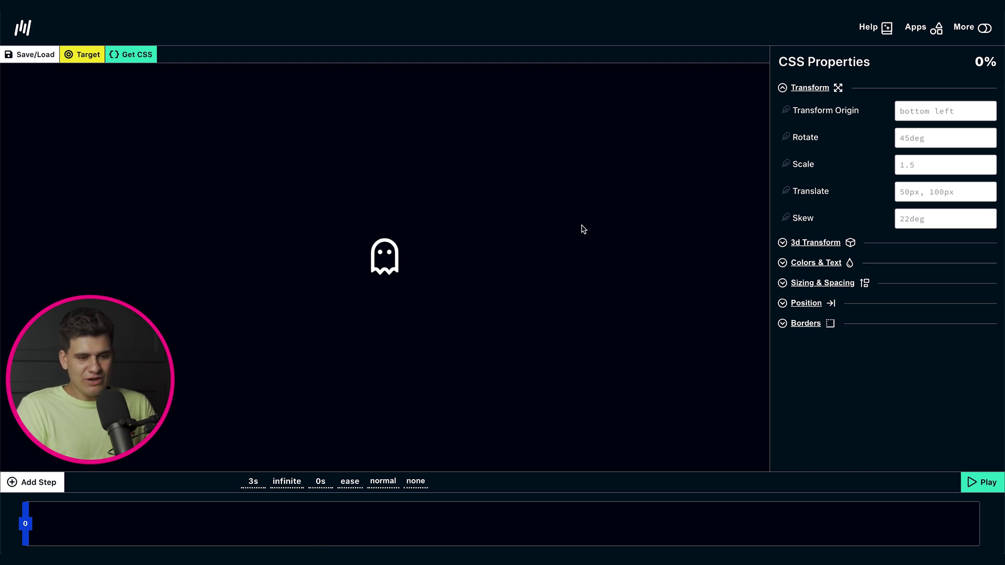
Expand the 3d Transform, Colors & Text, Sizing & Spacing, Position and Borders sections of CSS Properties.
{"action": "left_click", "coordinate": [782, 243]}
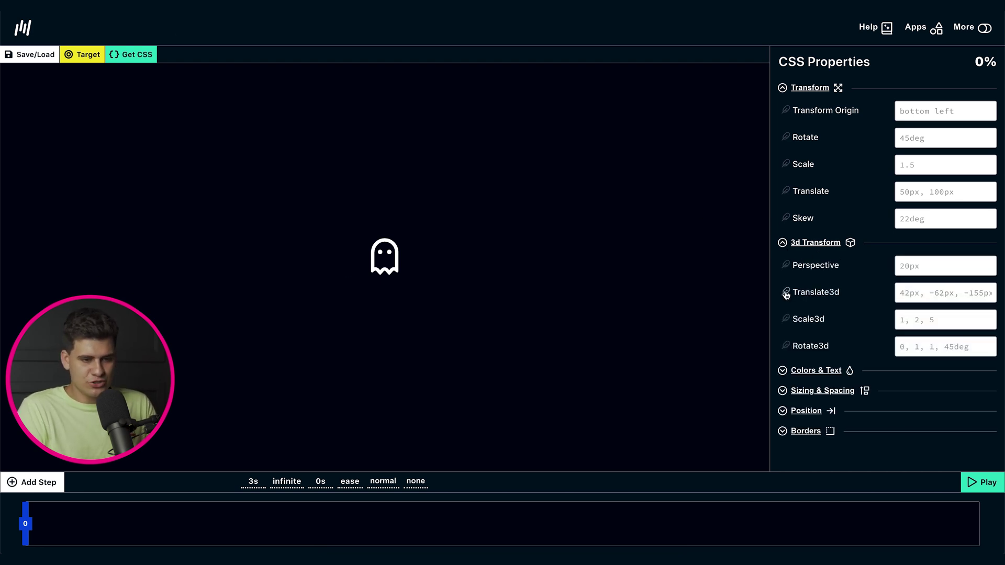
{"action": "left_click", "coordinate": [783, 371]}
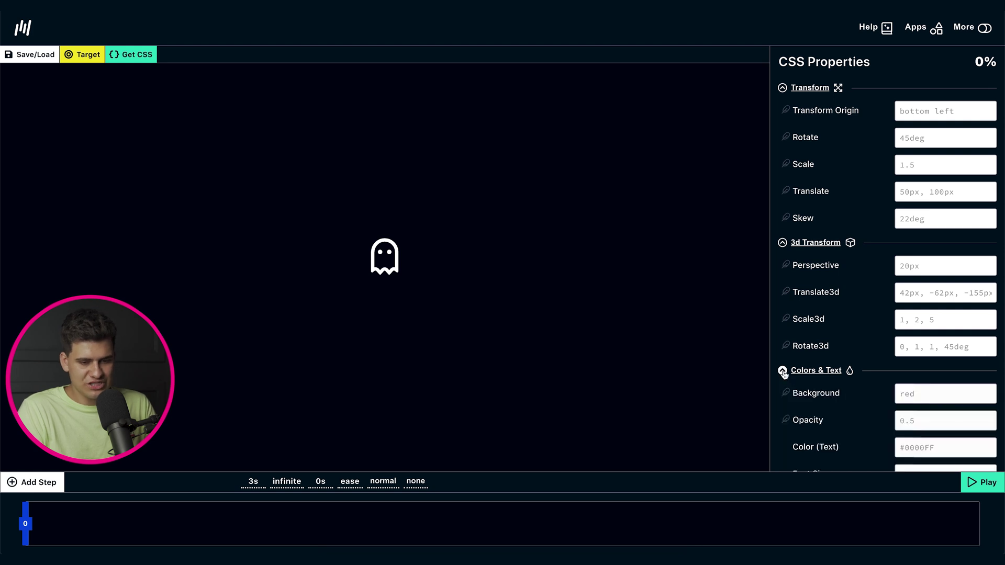
{"action": "scroll", "coordinate": [785, 375], "scroll_direction": "down", "scroll_amount": 2}
{"action": "left_click", "coordinate": [783, 402]}
{"action": "scroll", "coordinate": [780, 414], "scroll_direction": "down", "scroll_amount": 2}
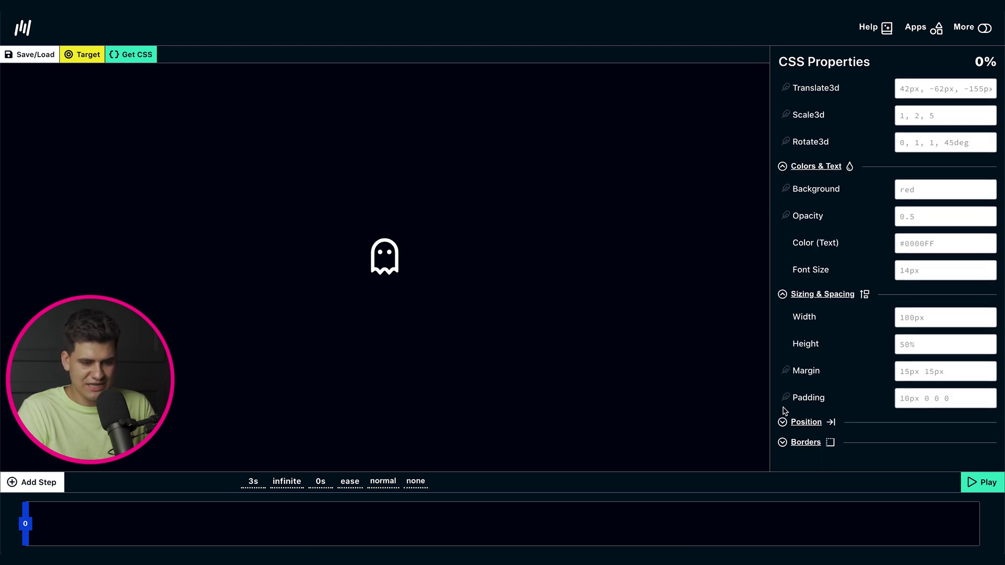
{"action": "left_click", "coordinate": [782, 423]}
{"action": "scroll", "coordinate": [782, 423], "scroll_direction": "down", "scroll_amount": 2}
{"action": "left_click", "coordinate": [782, 442]}
{"action": "scroll", "coordinate": [791, 435], "scroll_direction": "down", "scroll_amount": 2}
{"action": "scroll", "coordinate": [806, 409], "scroll_direction": "up", "scroll_amount": 8}
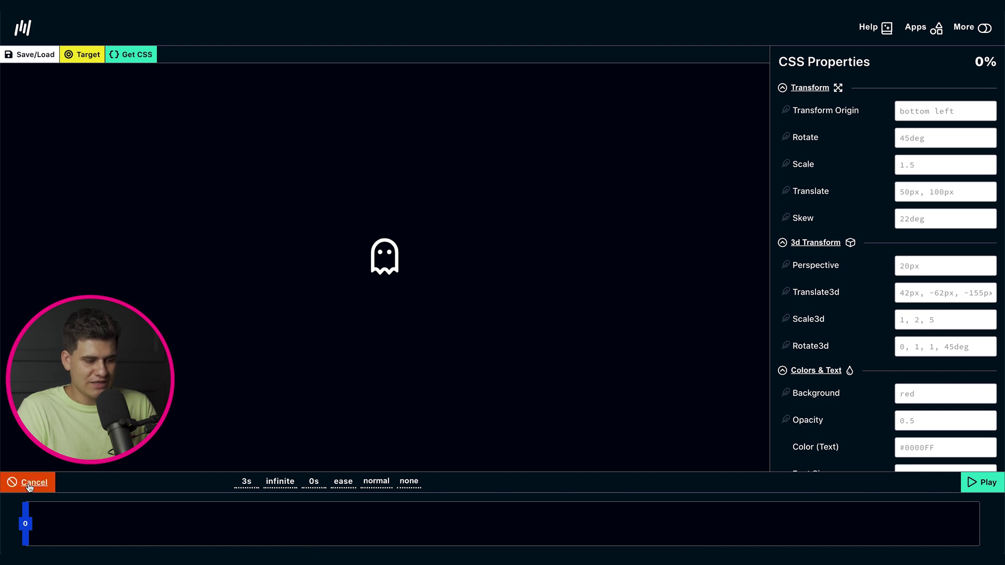
Add a 15% step rotated 90deg and a 30% step with scale 5.
{"action": "left_click", "coordinate": [29, 488]}
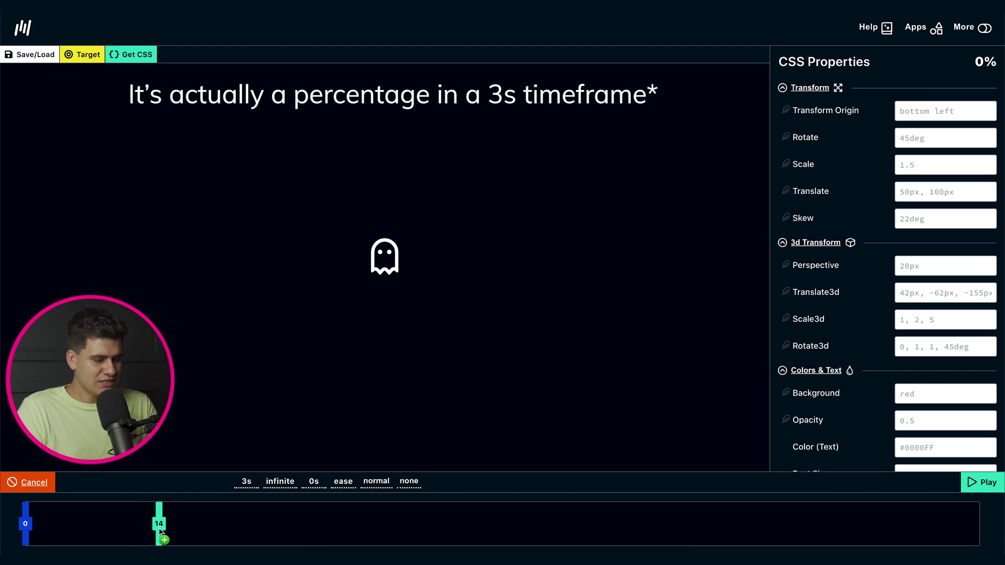
{"action": "left_click", "coordinate": [168, 530]}
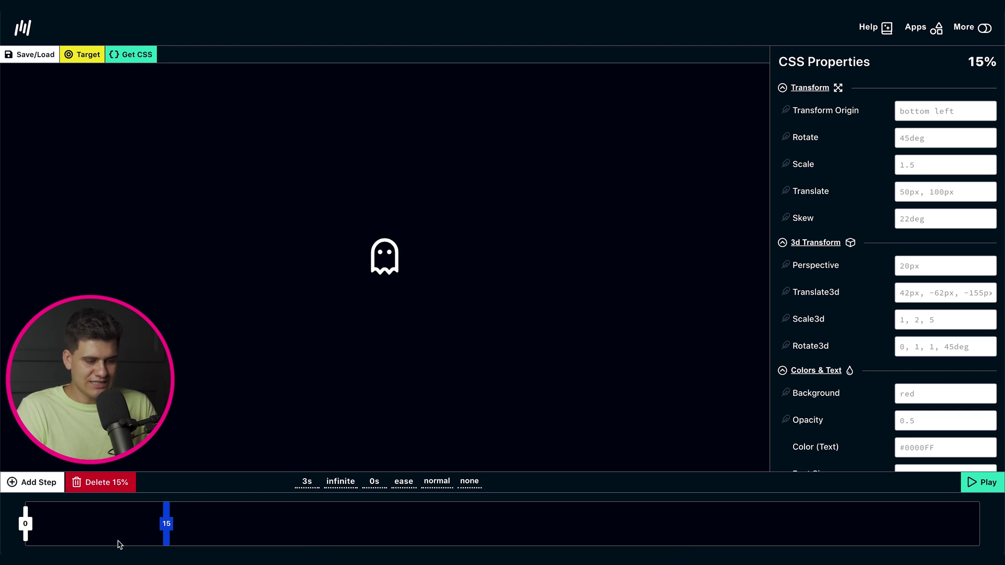
{"action": "left_click", "coordinate": [923, 140]}
{"action": "type", "text": "90deg"}
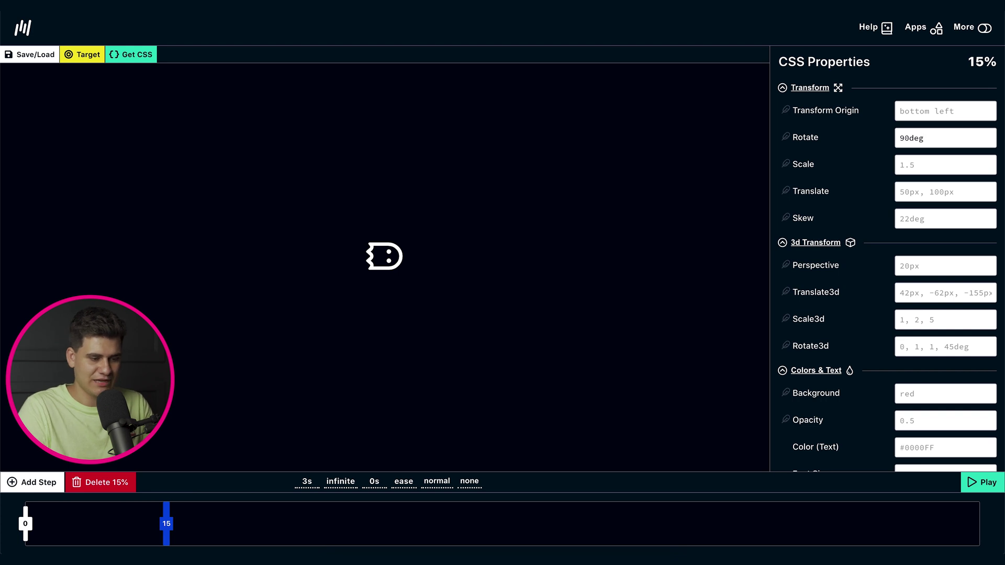
{"action": "left_click", "coordinate": [35, 482]}
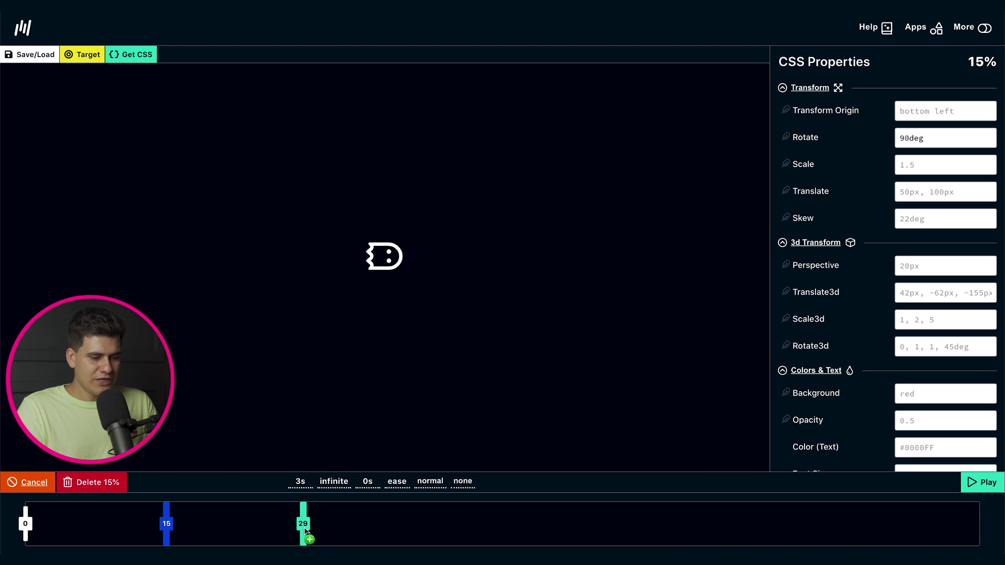
{"action": "left_click", "coordinate": [310, 532]}
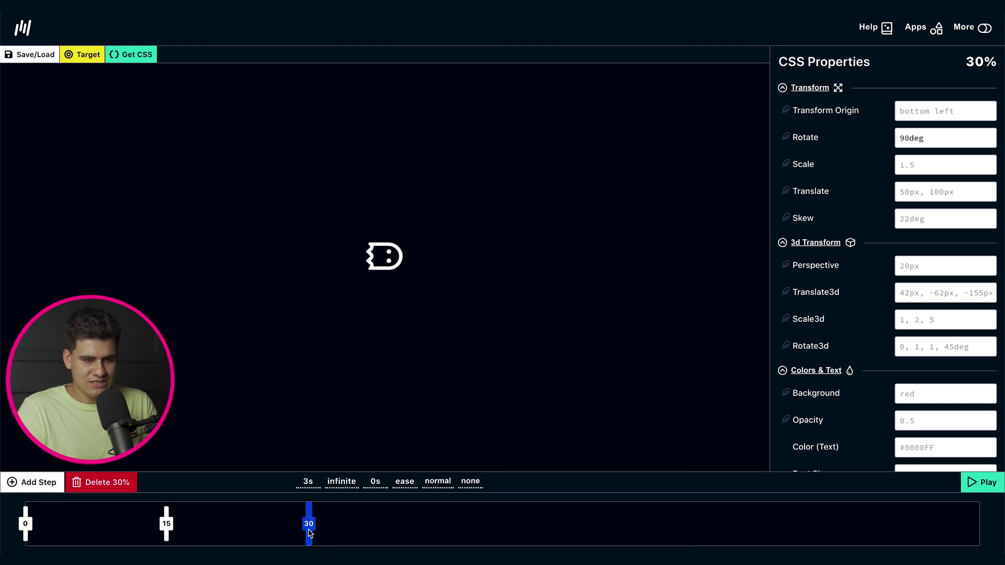
{"action": "left_click", "coordinate": [935, 175]}
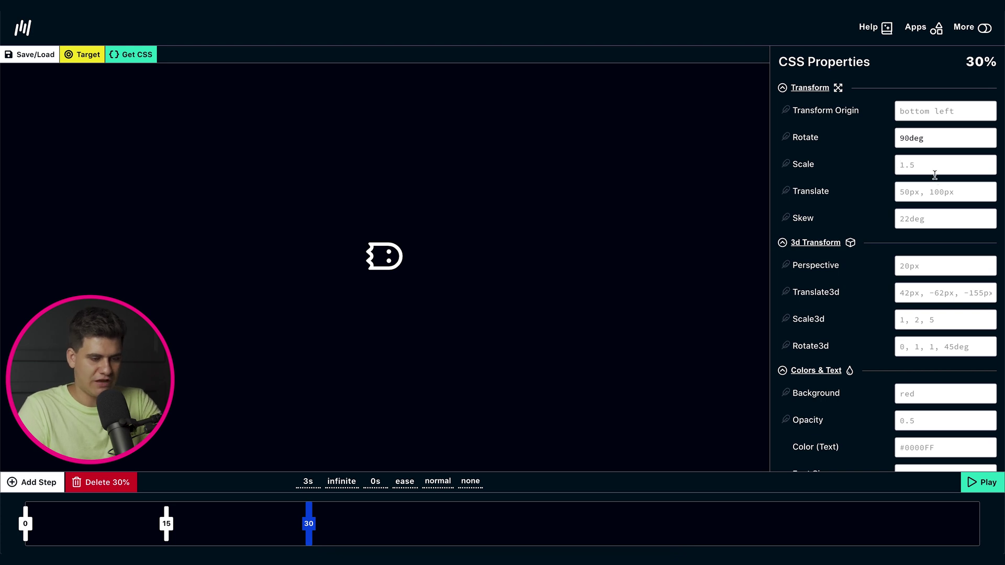
{"action": "type", "text": "5"}
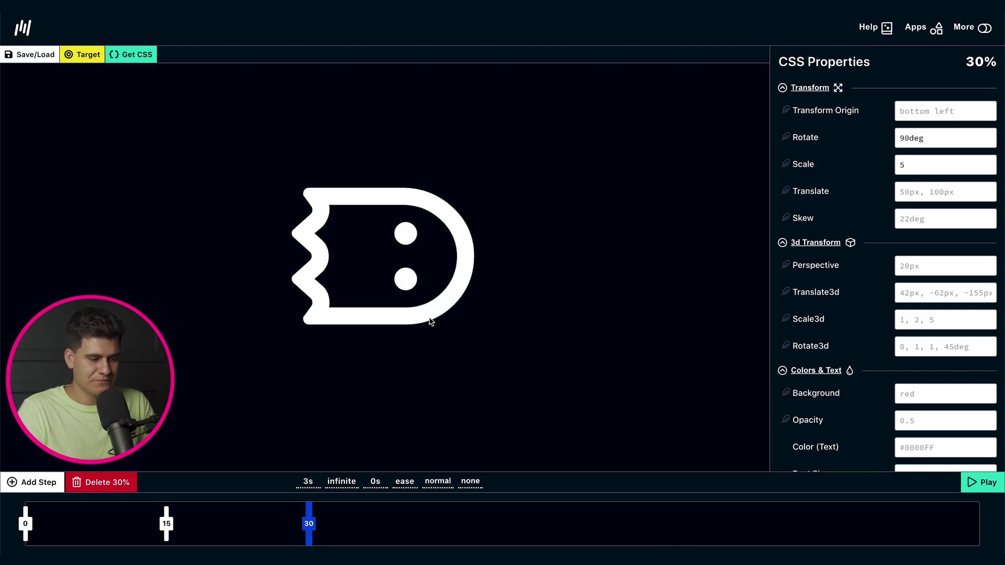
Add a 44% step with 60deg skew and 100px translation.
{"action": "left_click", "coordinate": [44, 481]}
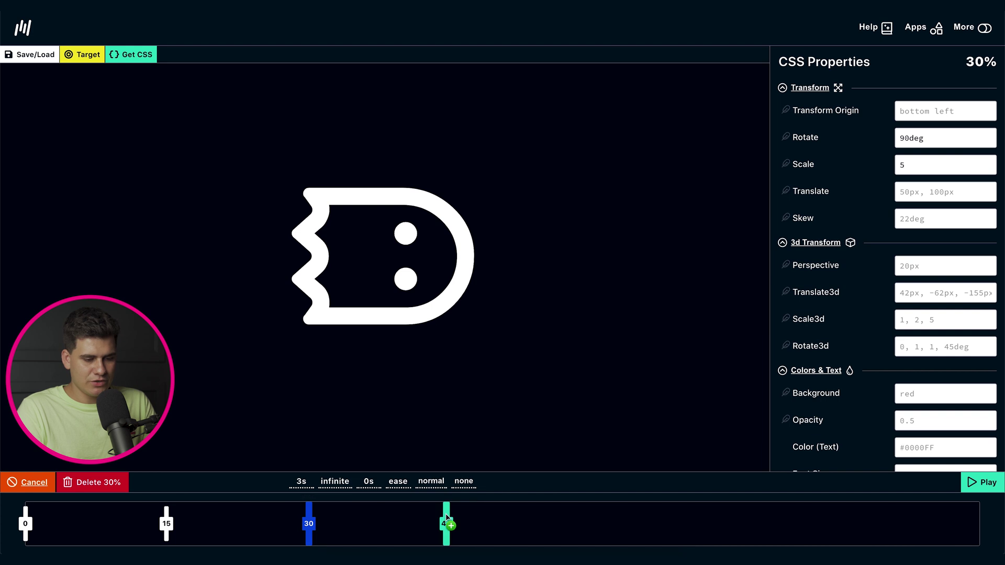
{"action": "left_click", "coordinate": [446, 520]}
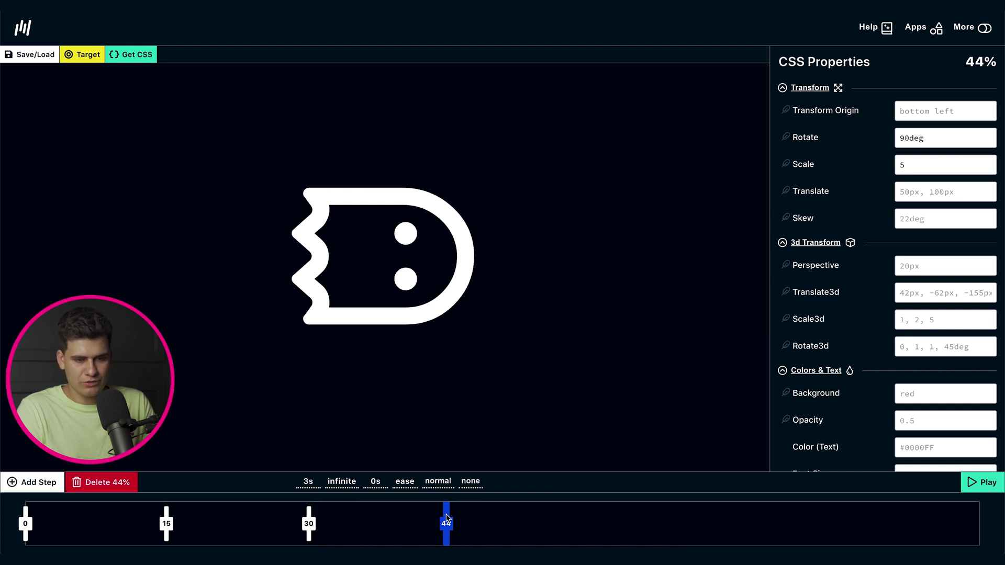
{"action": "left_click", "coordinate": [927, 226]}
{"action": "type", "text": "60deg"}
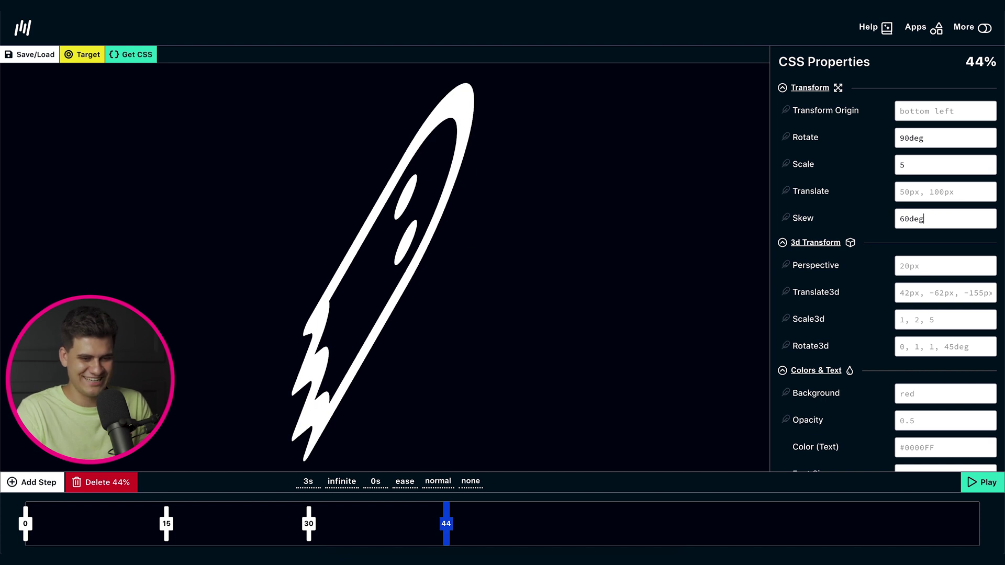
{"action": "left_click", "coordinate": [949, 194]}
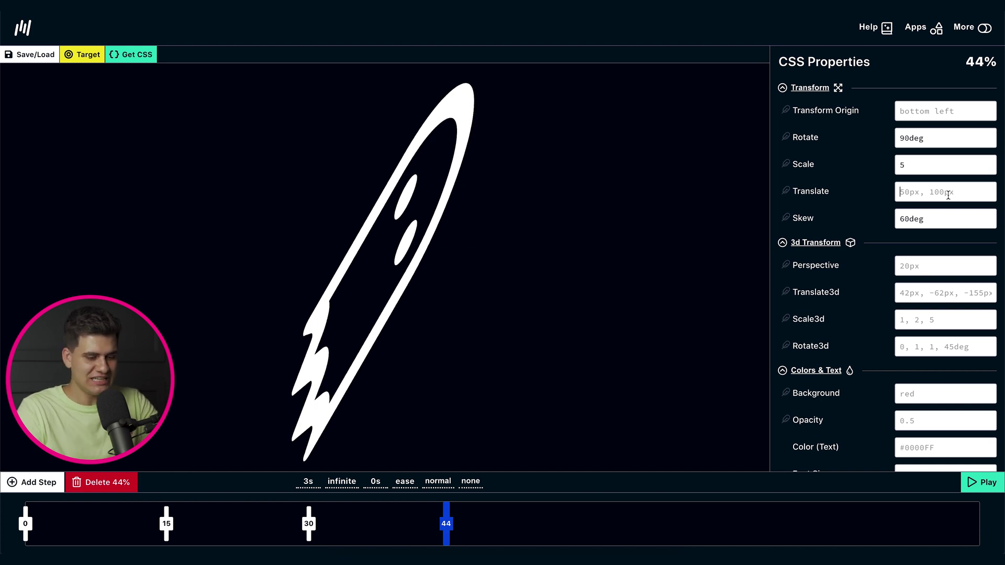
{"action": "type", "text": "100px"}
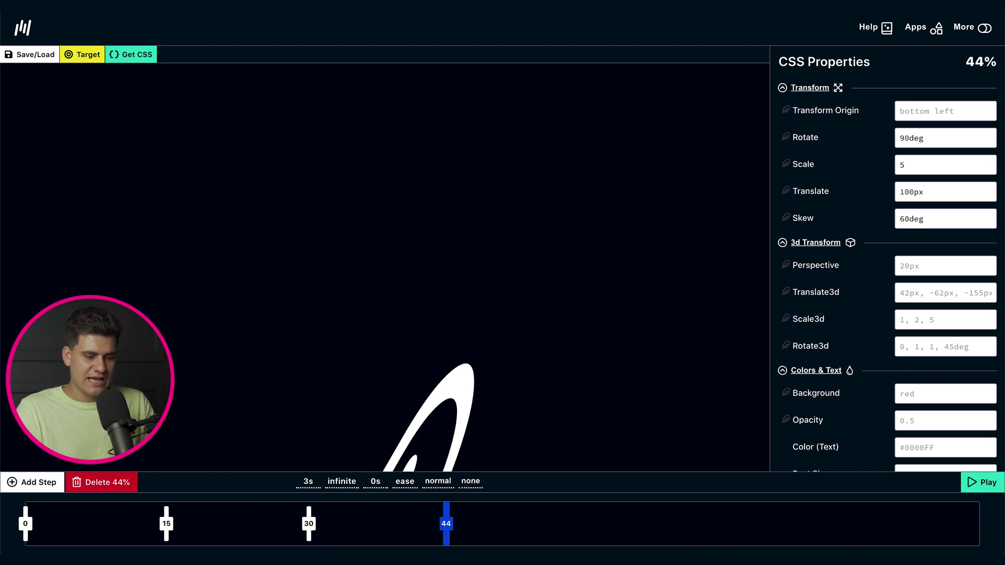
Add a 69% step with skew 0, translate -50px, rotate 270deg and scale 2.
{"action": "left_click", "coordinate": [46, 482]}
{"action": "left_click", "coordinate": [686, 520]}
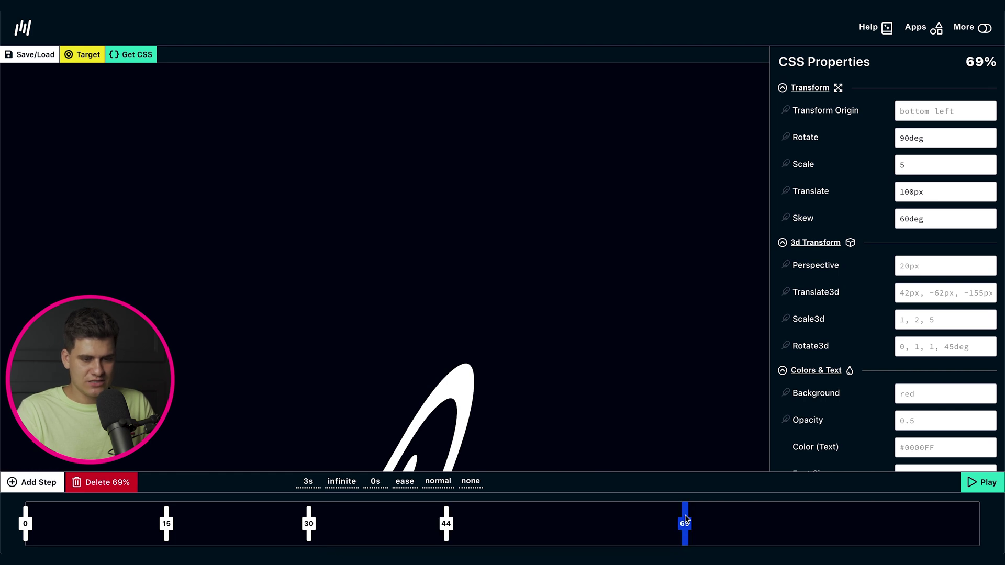
{"action": "left_click", "coordinate": [933, 216]}
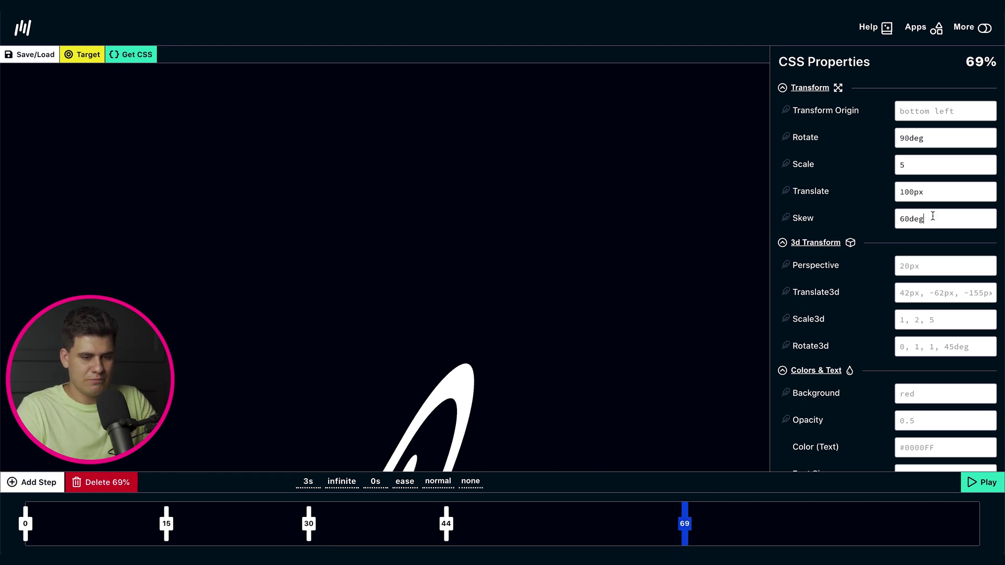
{"action": "double_click", "coordinate": [933, 216]}
{"action": "type", "text": "0"}
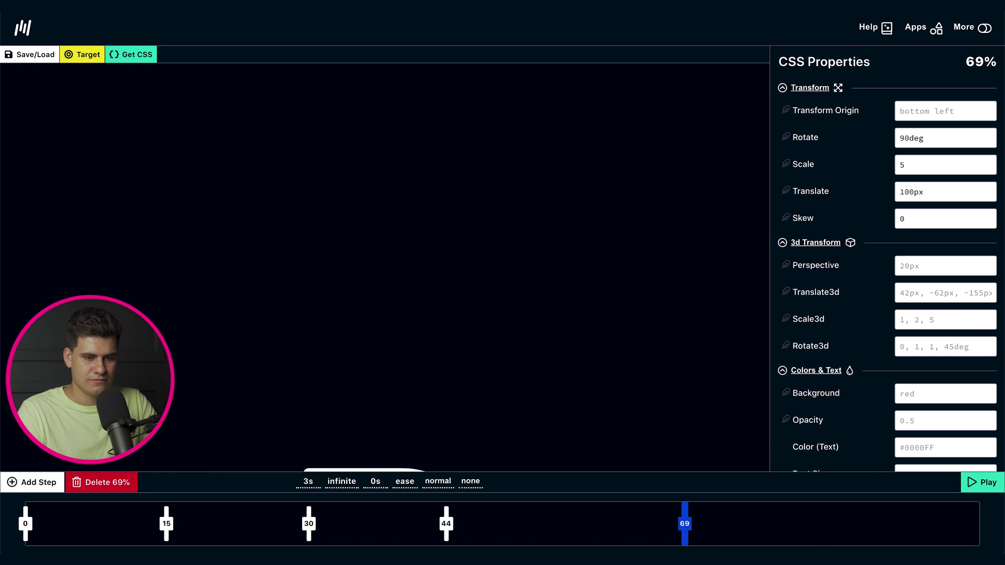
{"action": "double_click", "coordinate": [928, 190]}
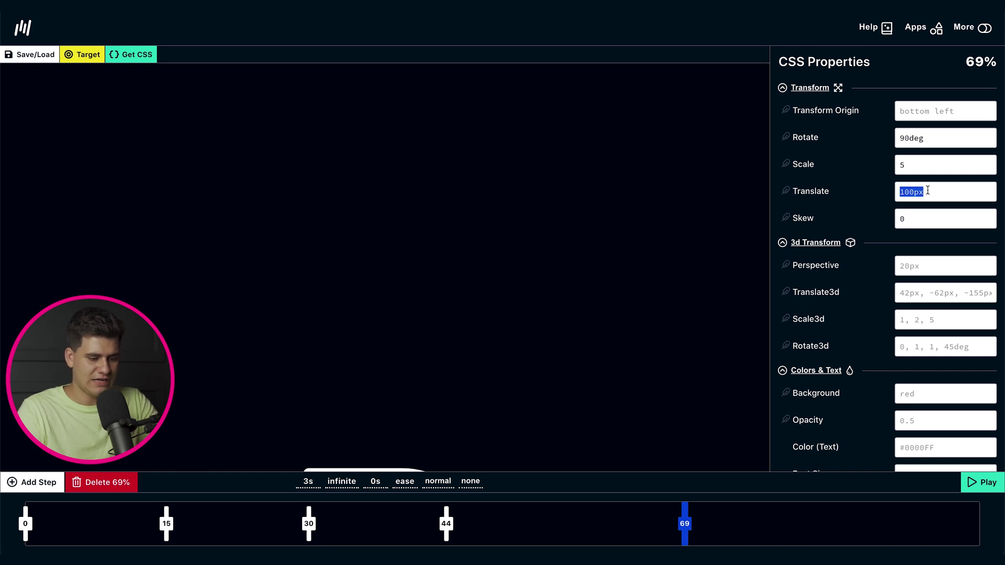
{"action": "type", "text": "-50px"}
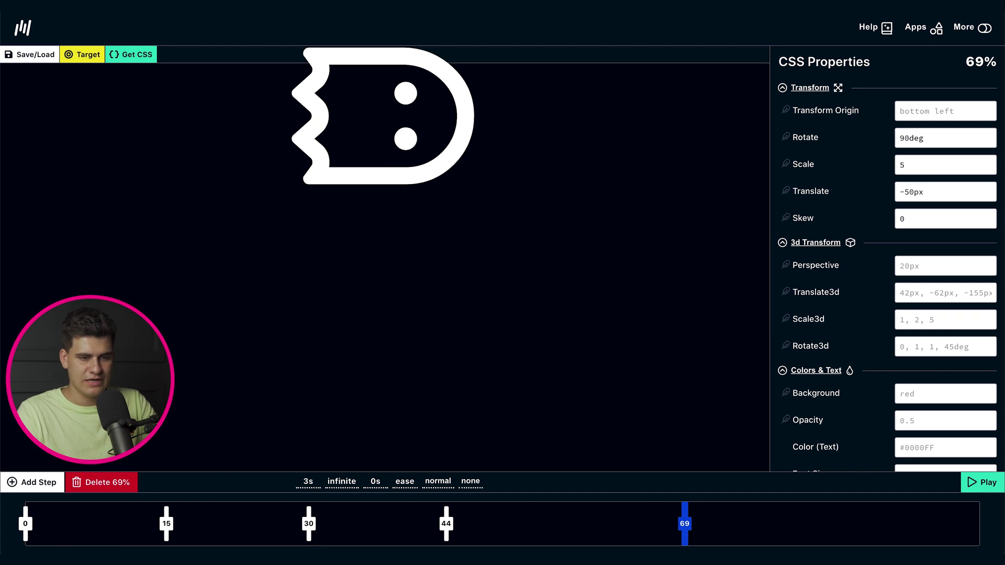
{"action": "double_click", "coordinate": [932, 137]}
{"action": "type", "text": "270deg"}
{"action": "left_click", "coordinate": [922, 161]}
{"action": "key", "text": "BackSpace"}
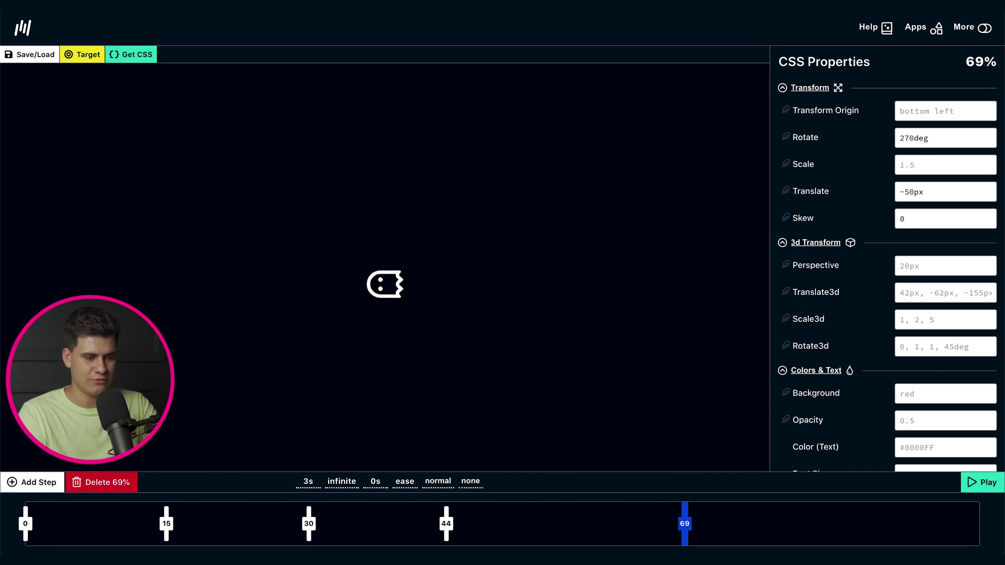
{"action": "type", "text": "2"}
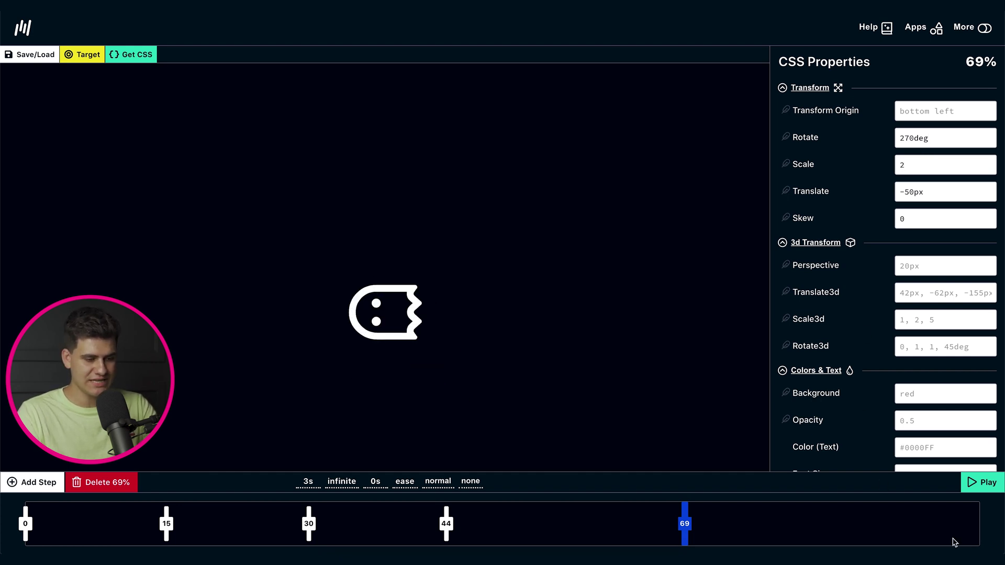
Add a 97% step with 0deg rotation, scale 1.5 and translate 0, then play the animation.
{"action": "left_click", "coordinate": [47, 486]}
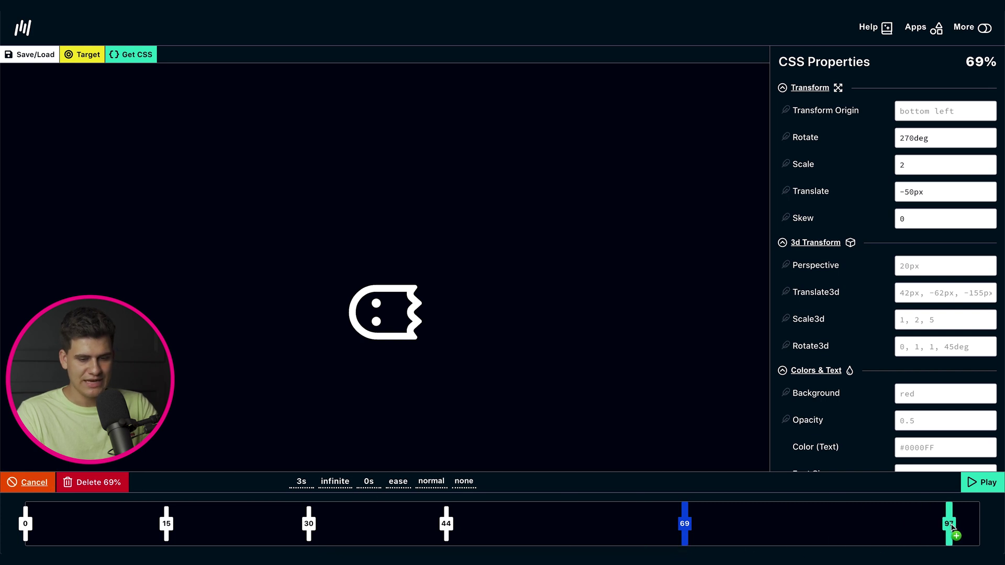
{"action": "left_click", "coordinate": [946, 524]}
{"action": "left_click_drag", "start_coordinate": [931, 135], "coordinate": [831, 137]}
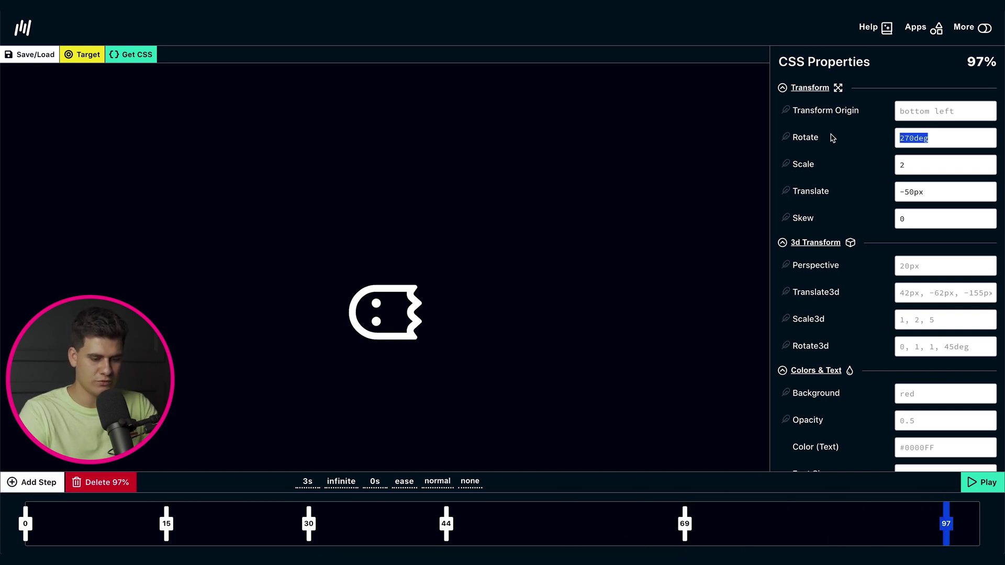
{"action": "type", "text": "0deg"}
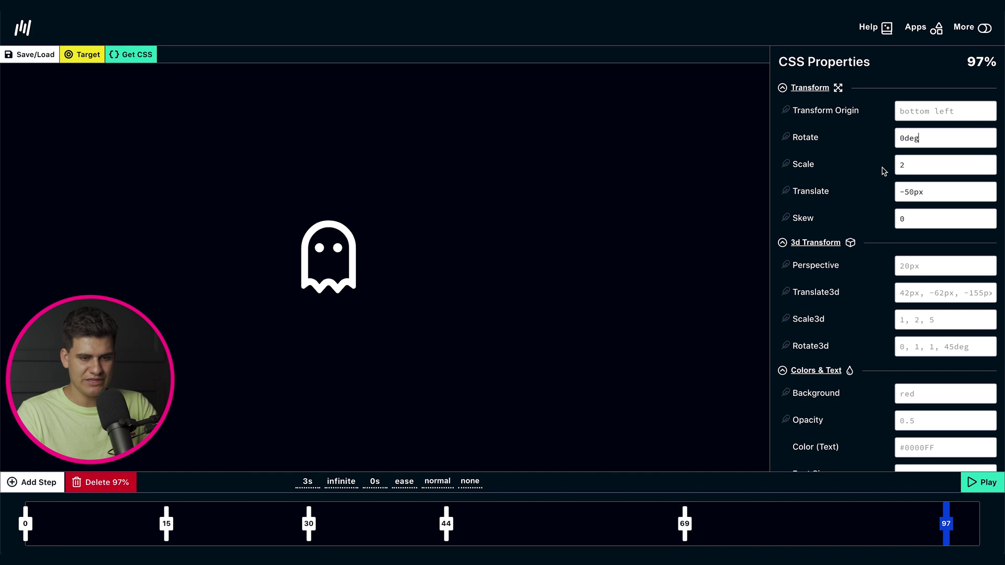
{"action": "left_click", "coordinate": [904, 165]}
{"action": "key", "text": "BackSpace"}
{"action": "type", "text": "1.5"}
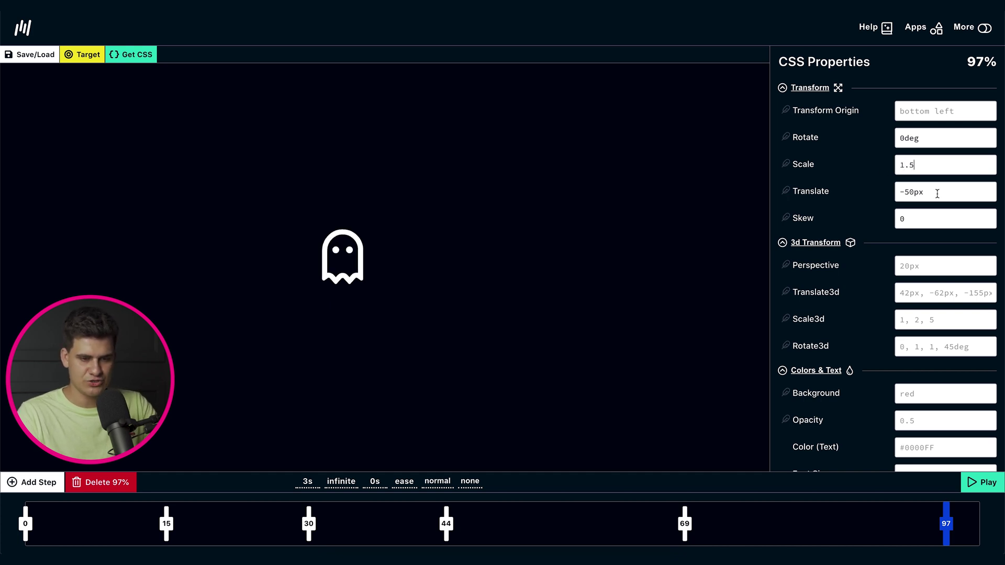
{"action": "left_click_drag", "start_coordinate": [937, 192], "coordinate": [877, 198]}
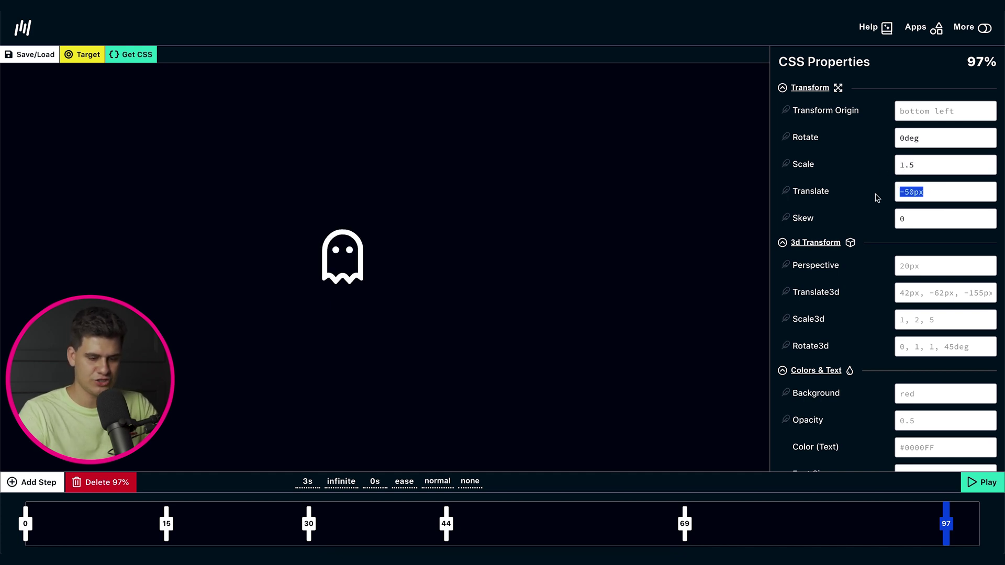
{"action": "type", "text": "0"}
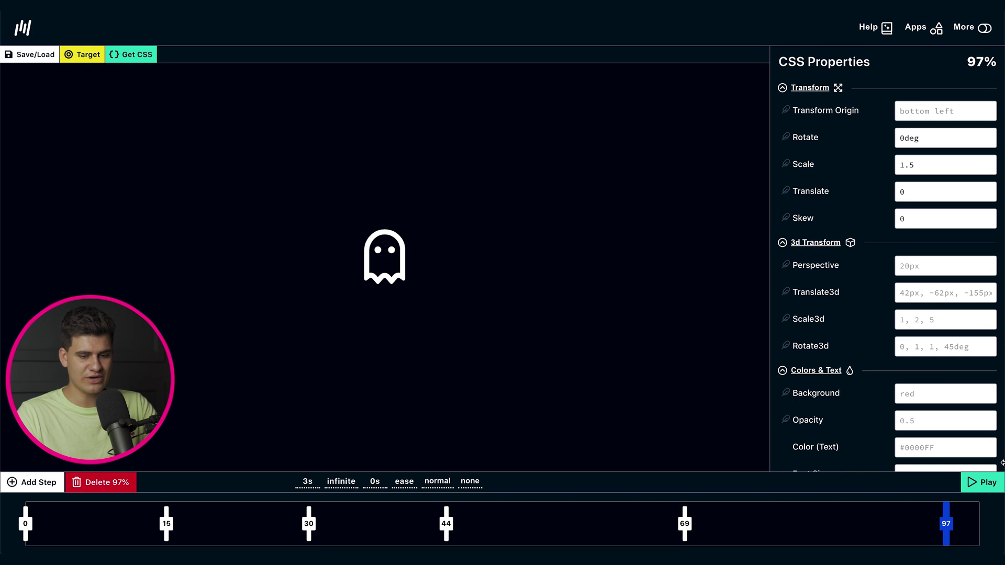
{"action": "left_click", "coordinate": [991, 491]}
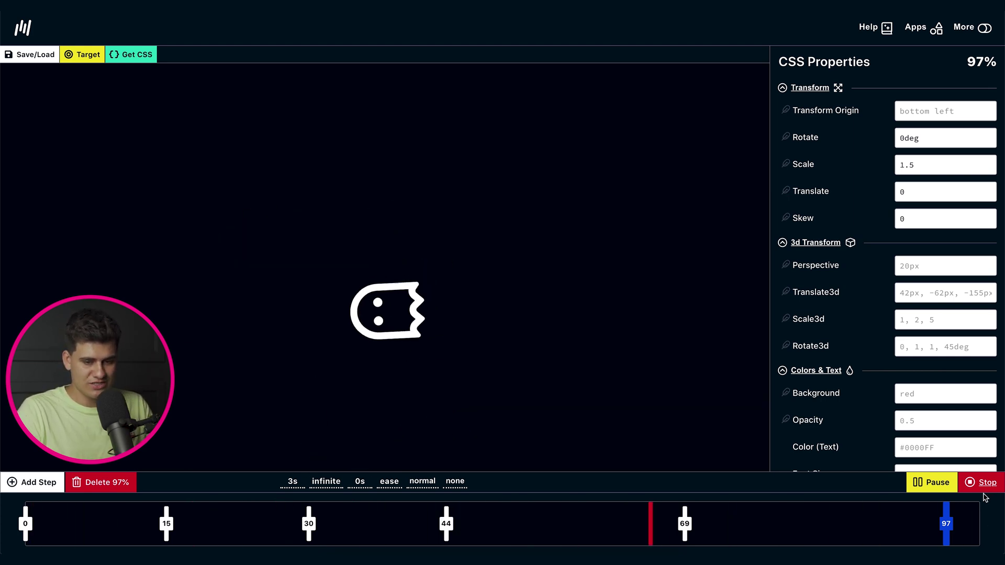
{"action": "left_click", "coordinate": [989, 488]}
{"action": "left_click", "coordinate": [146, 62]}
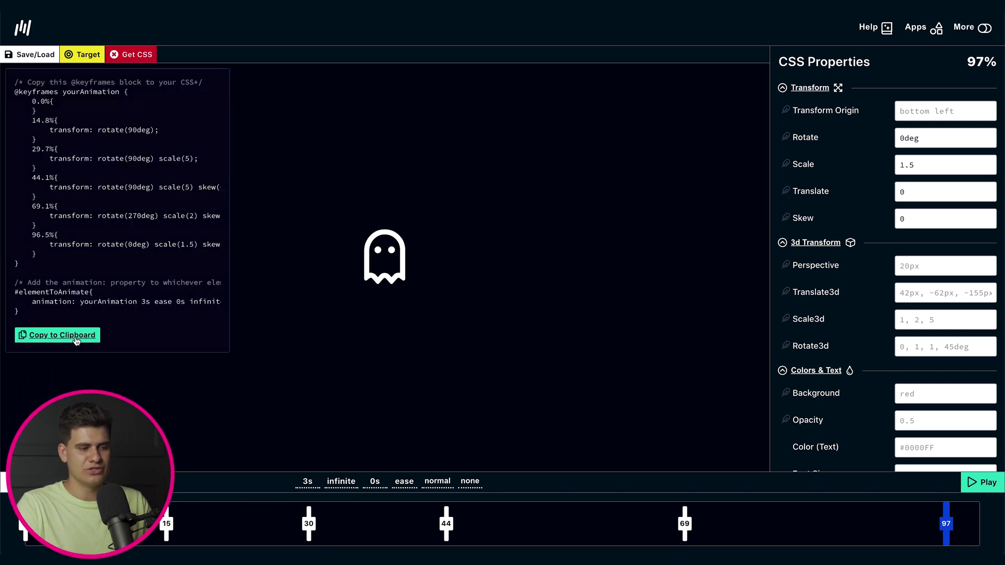
{"action": "left_click_drag", "start_coordinate": [14, 292], "coordinate": [89, 293]}
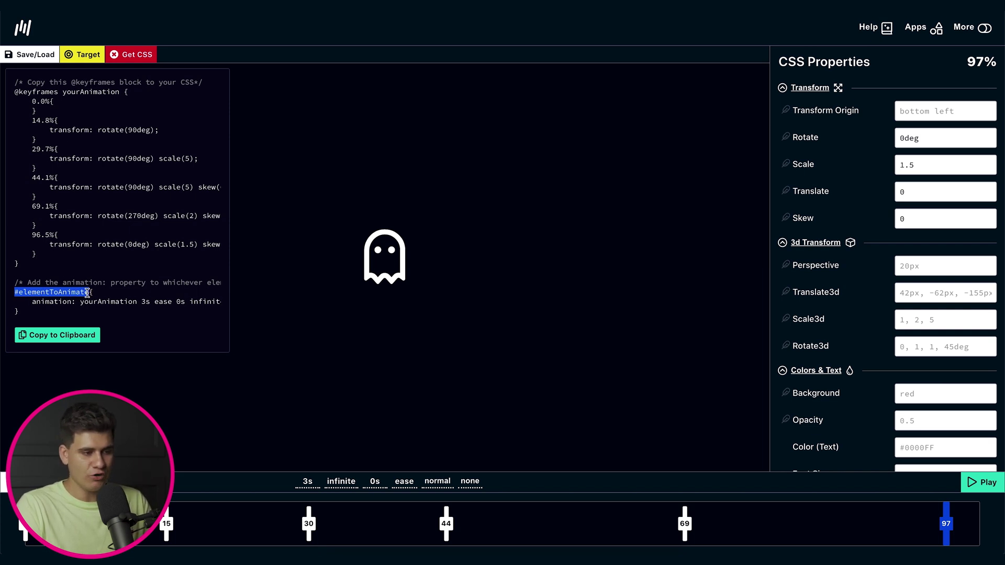
{"action": "left_click_drag", "start_coordinate": [71, 263], "coordinate": [14, 96]}
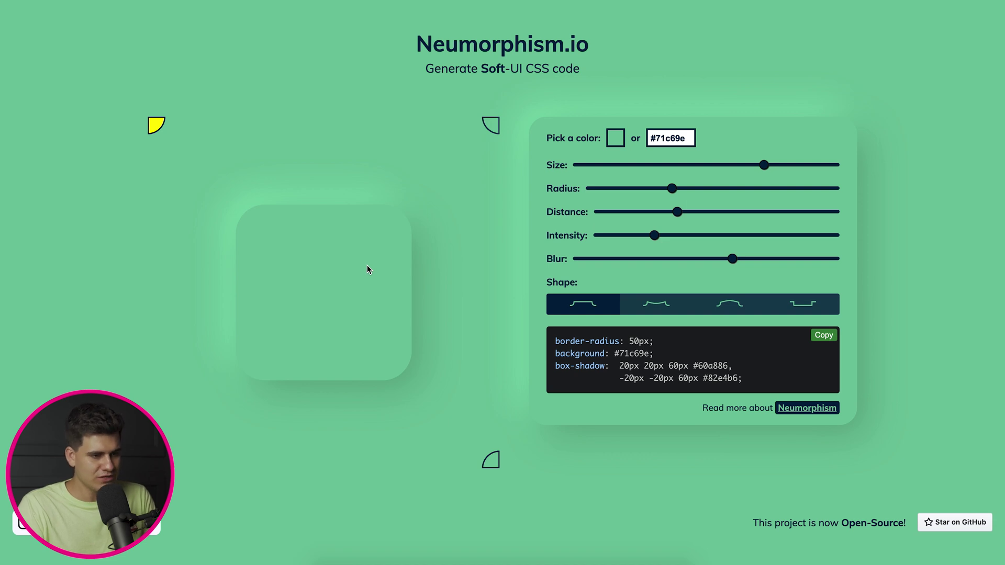
Move the light source through each corner, ending at top-left.
{"action": "left_click", "coordinate": [488, 130]}
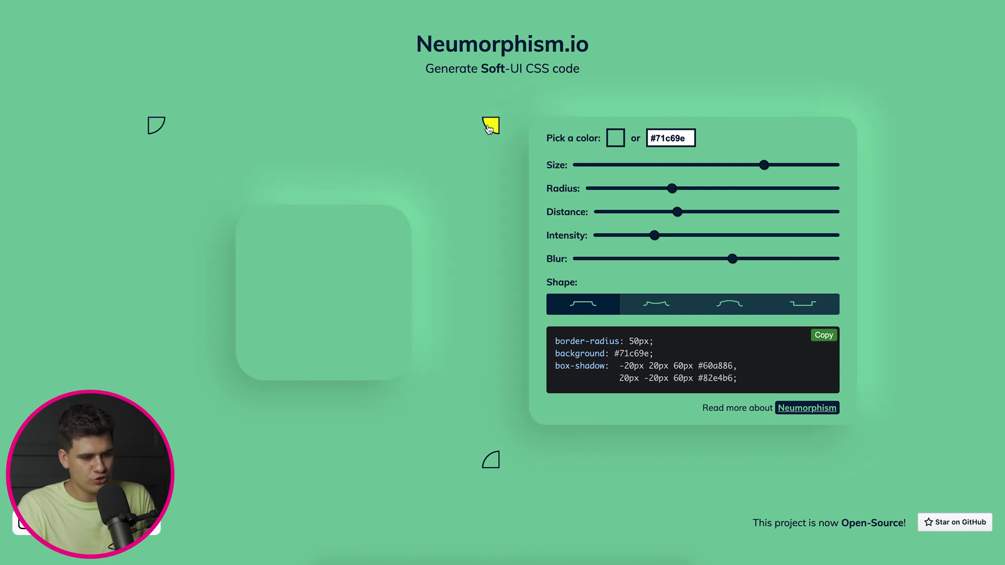
{"action": "left_click", "coordinate": [491, 471]}
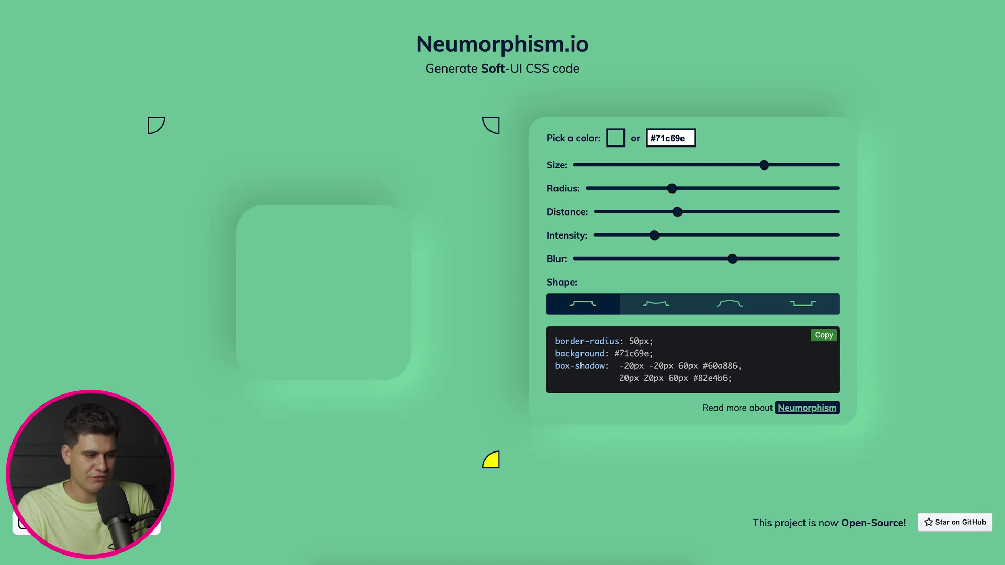
{"action": "left_click", "coordinate": [157, 463]}
{"action": "left_click", "coordinate": [156, 127]}
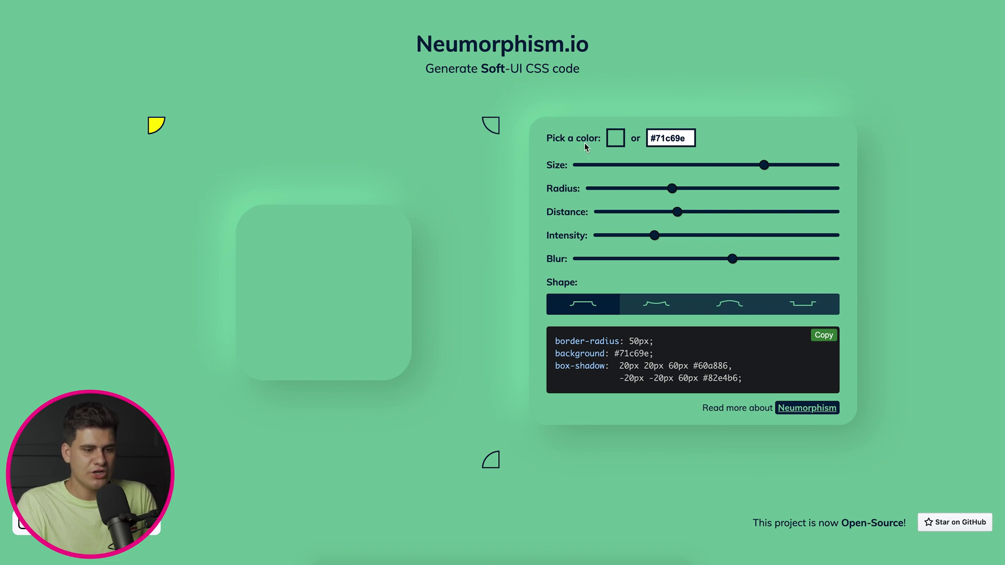
Set the base colour to #74be9b, size to 298px and corner radius to maximum.
{"action": "left_click", "coordinate": [616, 138]}
{"action": "left_click_drag", "start_coordinate": [682, 175], "coordinate": [658, 171]}
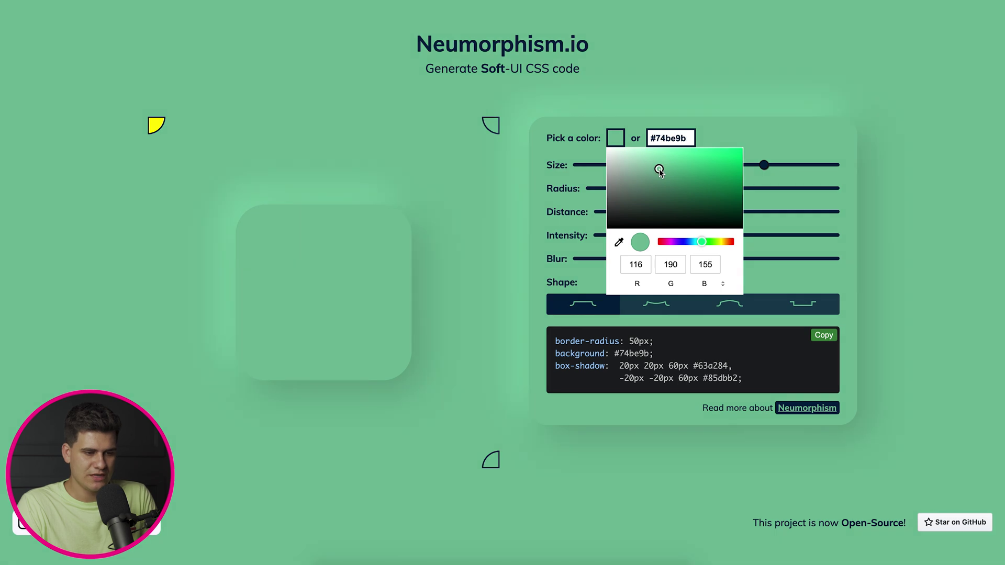
{"action": "left_click", "coordinate": [540, 153]}
{"action": "left_click", "coordinate": [704, 165]}
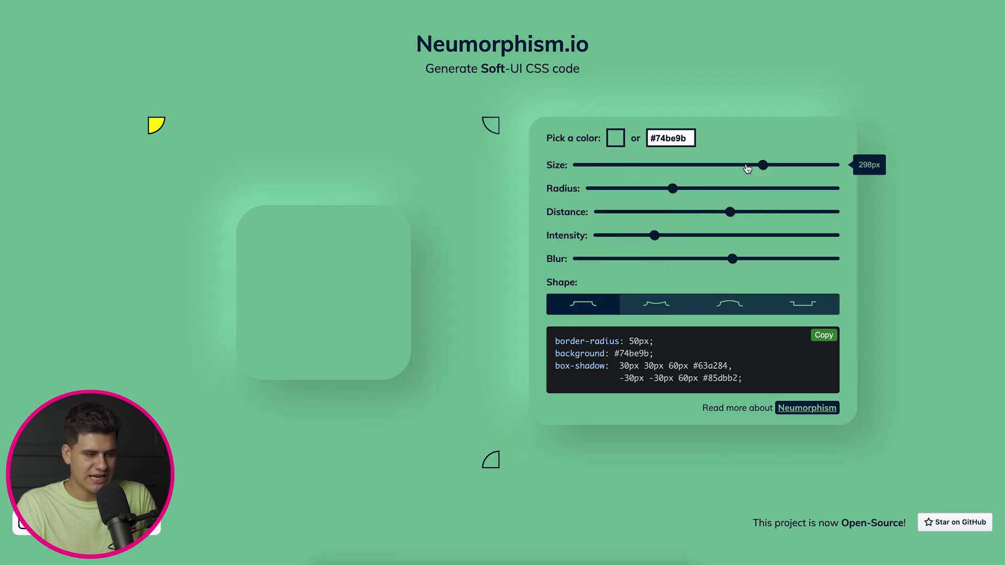
{"action": "left_click_drag", "start_coordinate": [705, 166], "coordinate": [764, 167]}
{"action": "left_click_drag", "start_coordinate": [672, 189], "coordinate": [841, 209]}
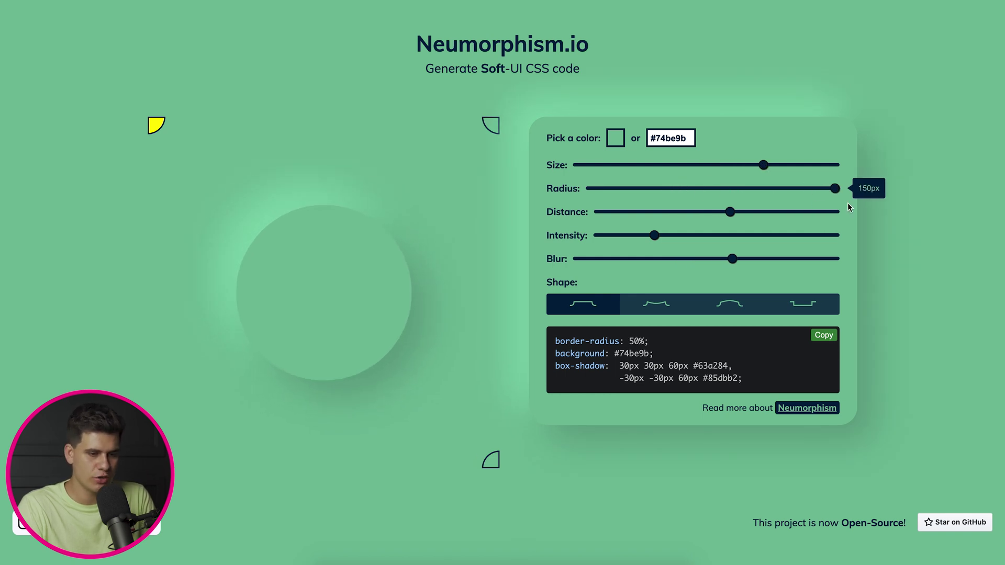
Set shadow distance to 25px, intensity to 0.32 and blur to 67px.
{"action": "left_click", "coordinate": [734, 219]}
{"action": "left_click_drag", "start_coordinate": [735, 219], "coordinate": [703, 220]}
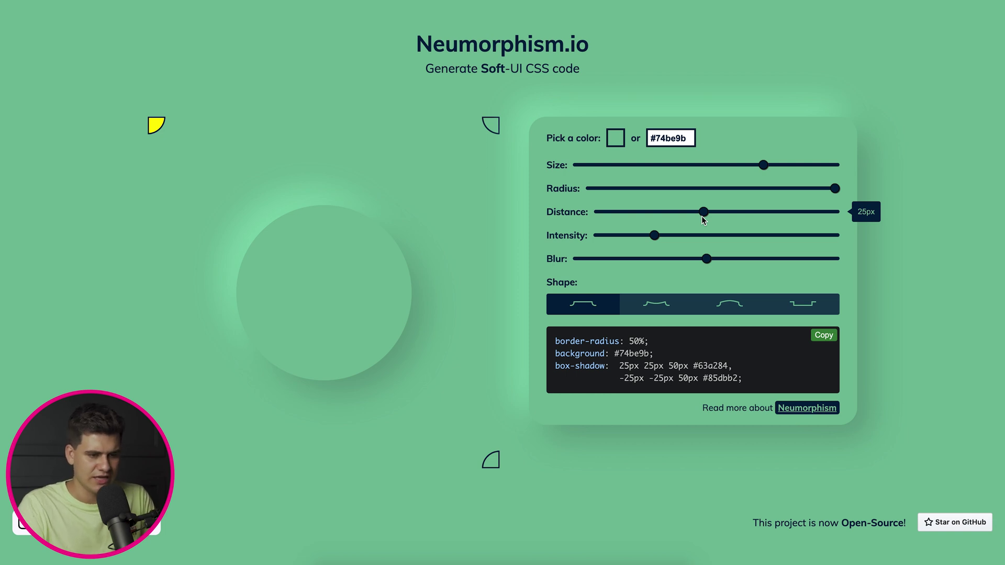
{"action": "left_click_drag", "start_coordinate": [680, 238], "coordinate": [722, 253]}
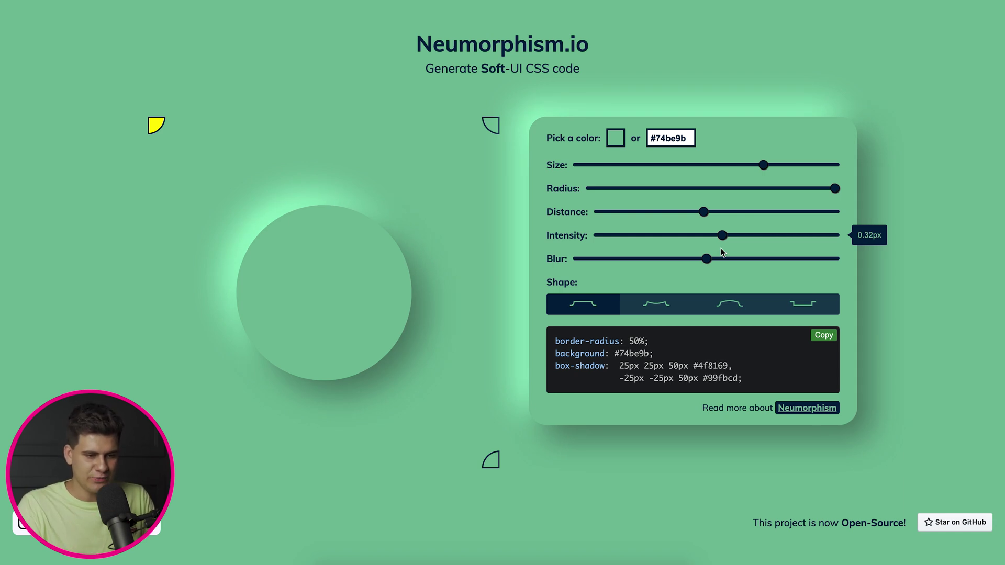
{"action": "left_click_drag", "start_coordinate": [707, 260], "coordinate": [751, 270]}
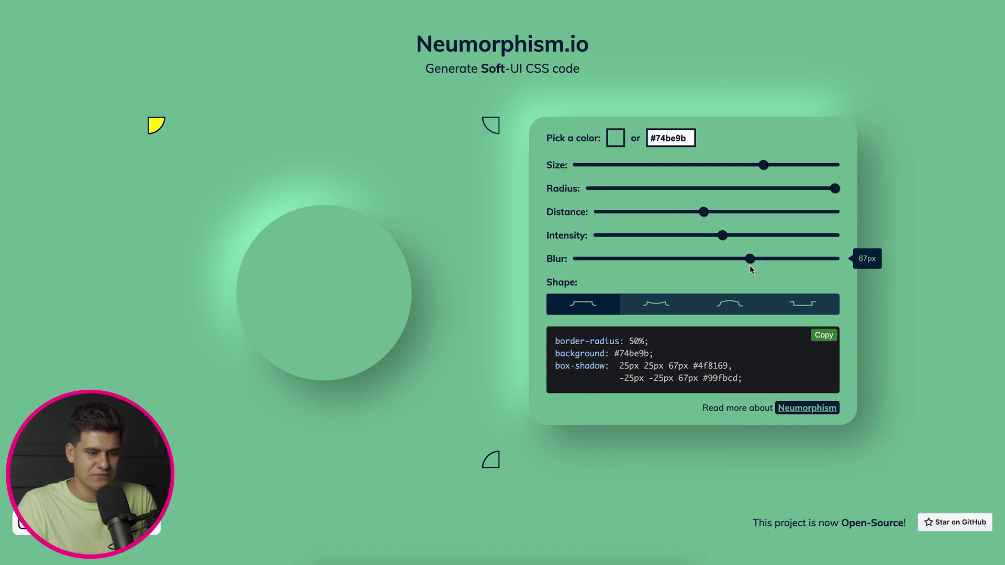
Try the concave, convex and pressed shape styles, then return to flat.
{"action": "left_click", "coordinate": [652, 312]}
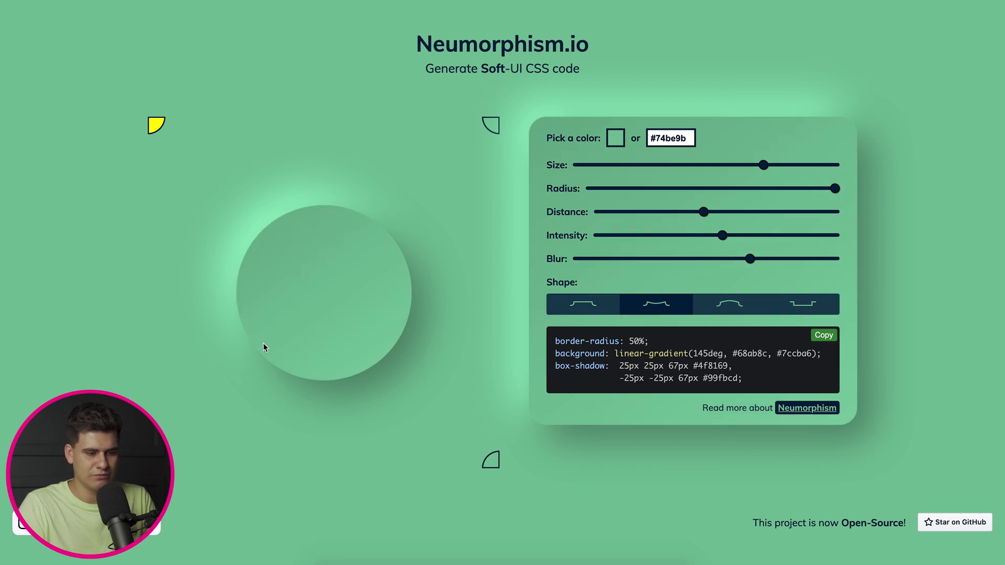
{"action": "left_click", "coordinate": [717, 310]}
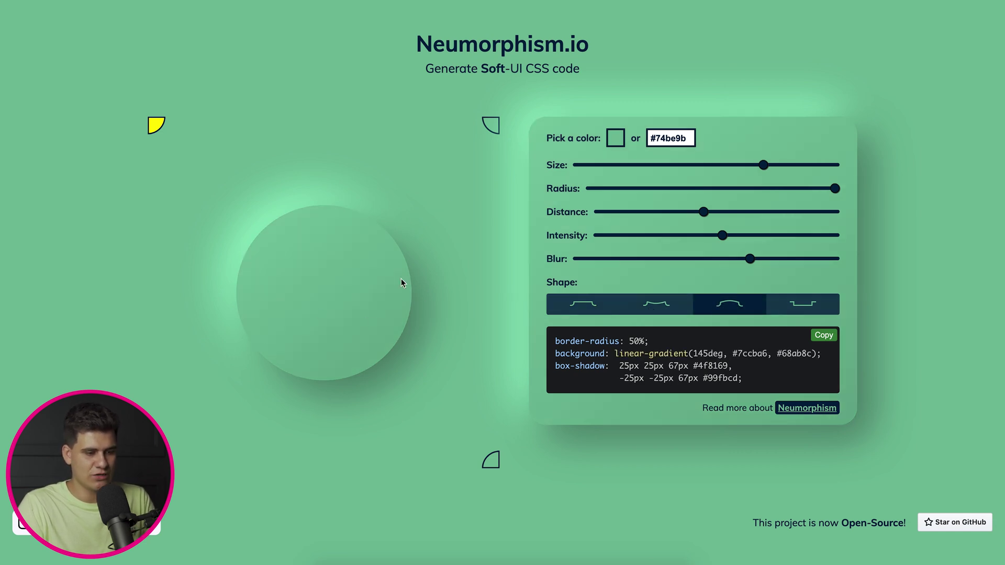
{"action": "left_click", "coordinate": [805, 309]}
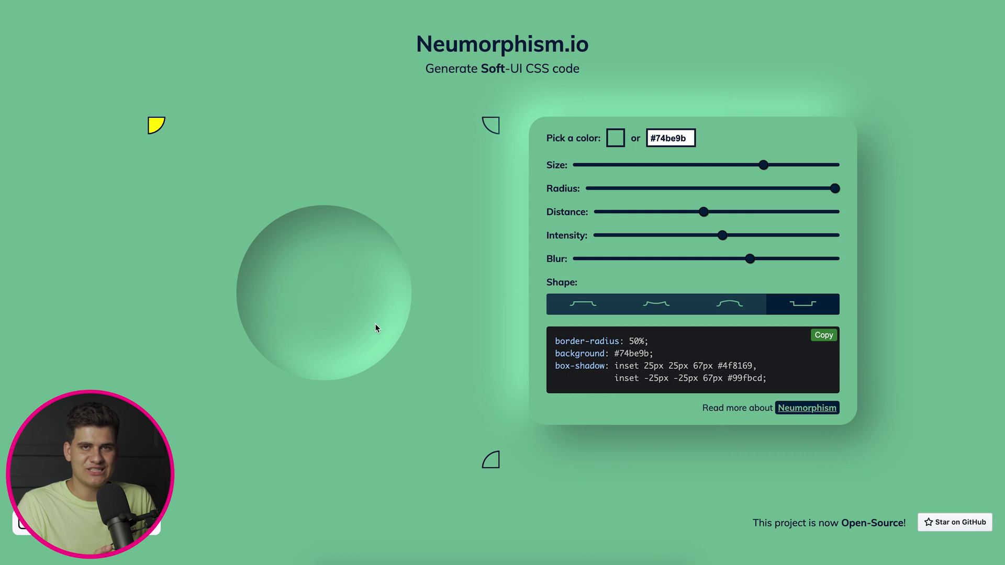
{"action": "left_click", "coordinate": [594, 307]}
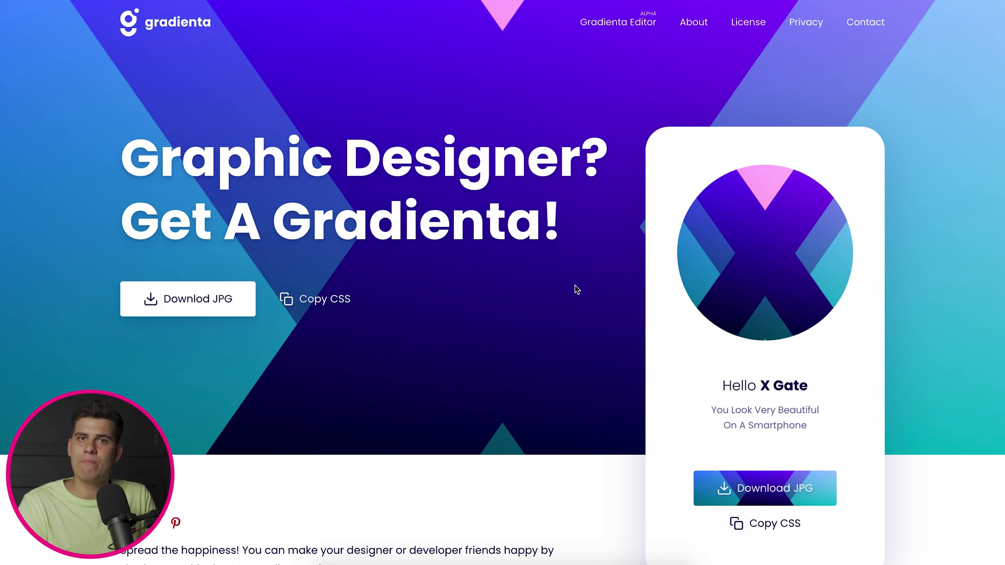
{"action": "scroll", "coordinate": [576, 289], "scroll_direction": "down", "scroll_amount": 10}
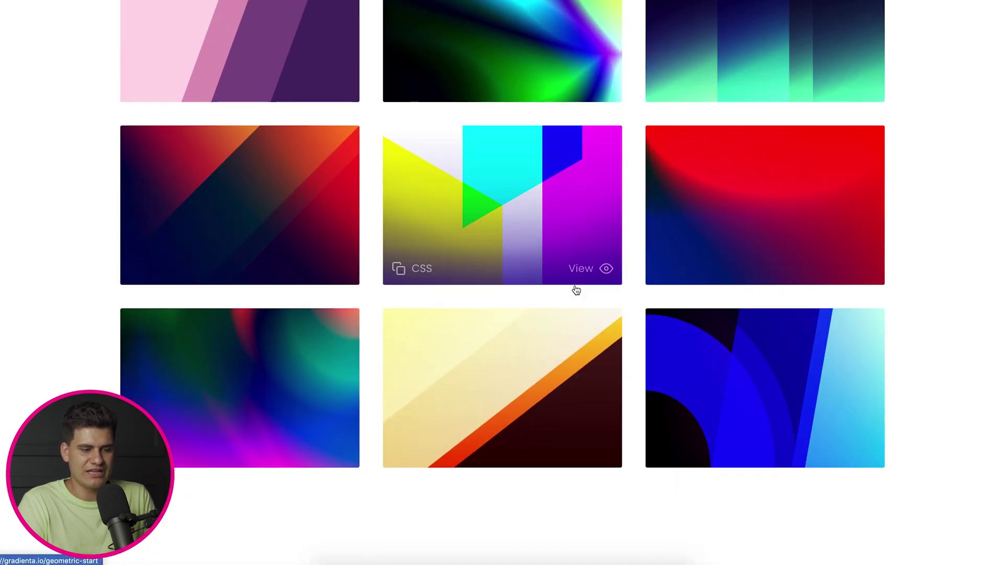
{"action": "left_click", "coordinate": [157, 22]}
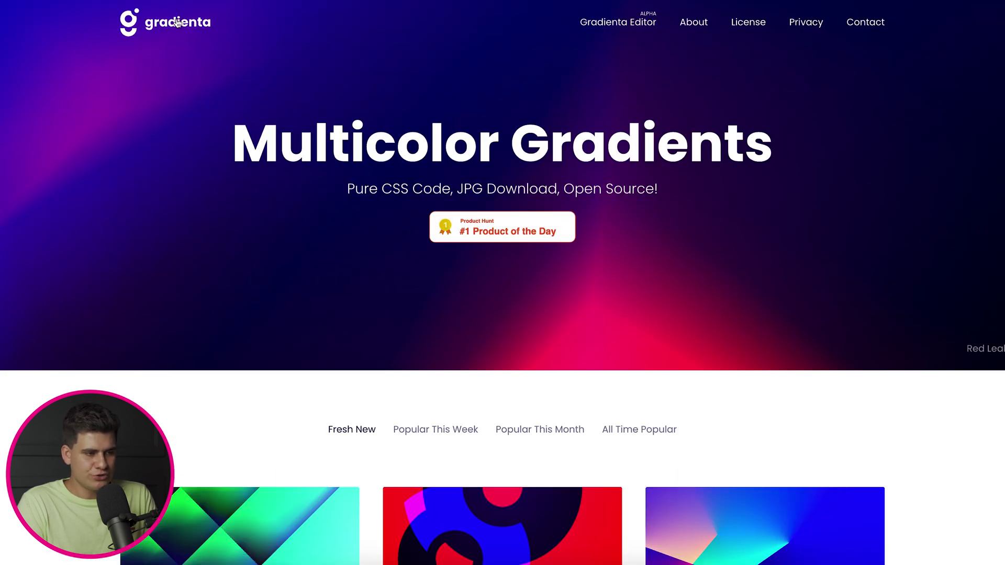
{"action": "scroll", "coordinate": [193, 265], "scroll_direction": "down", "scroll_amount": 5}
{"action": "scroll", "coordinate": [194, 267], "scroll_direction": "down", "scroll_amount": 4}
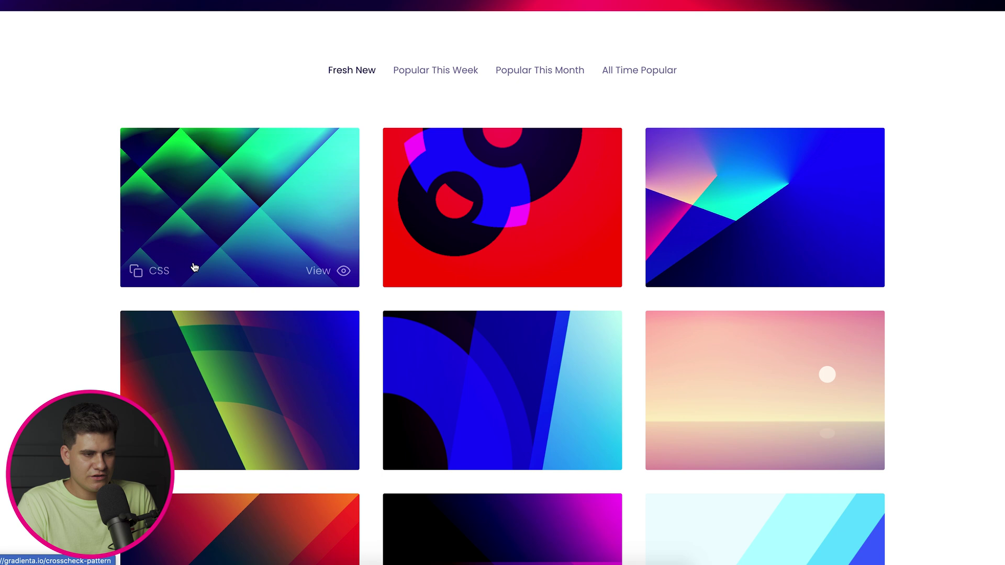
{"action": "scroll", "coordinate": [388, 381], "scroll_direction": "down", "scroll_amount": 8}
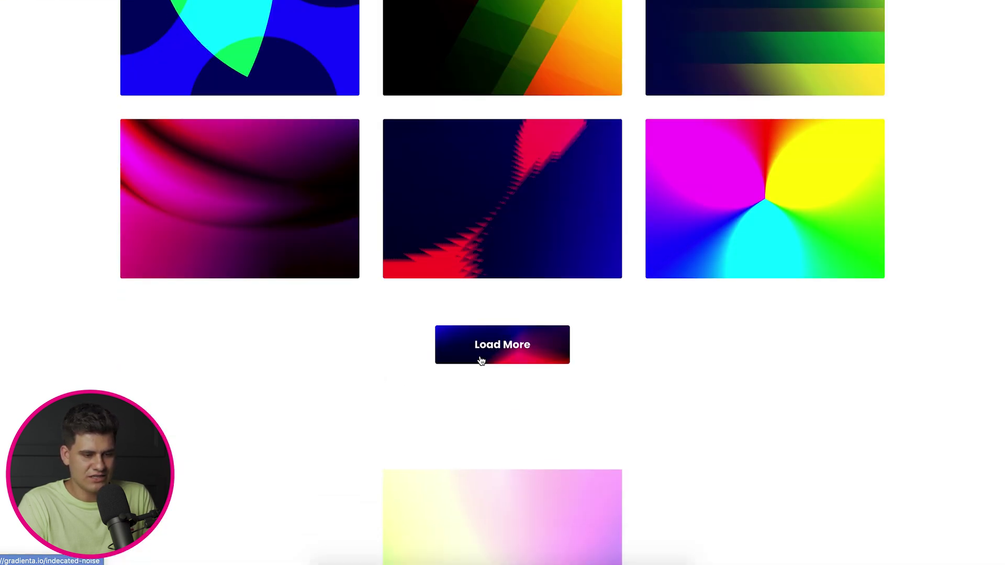
{"action": "left_click", "coordinate": [480, 353]}
{"action": "scroll", "coordinate": [345, 435], "scroll_direction": "down", "scroll_amount": 6}
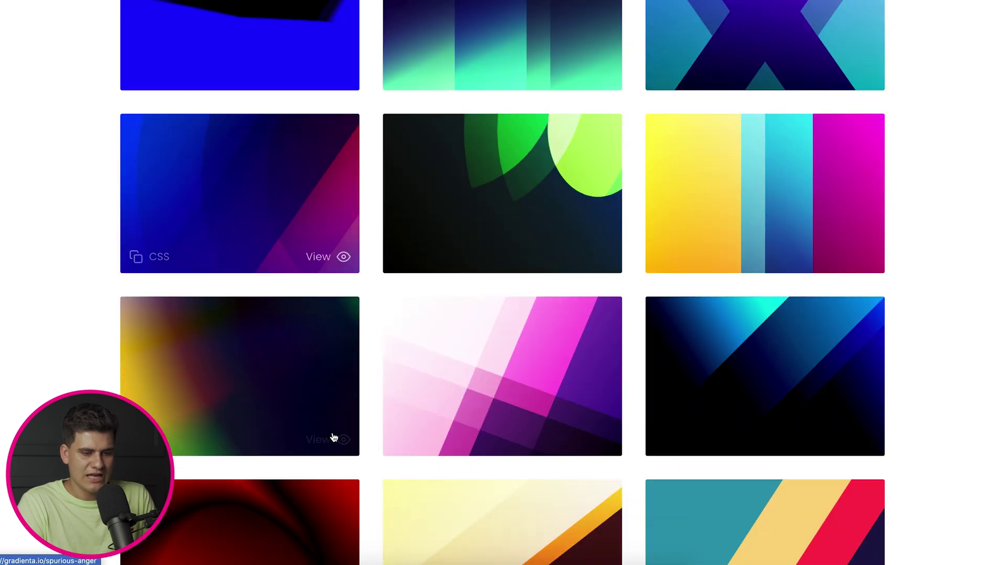
{"action": "scroll", "coordinate": [332, 437], "scroll_direction": "up", "scroll_amount": 4}
{"action": "left_click", "coordinate": [651, 293]}
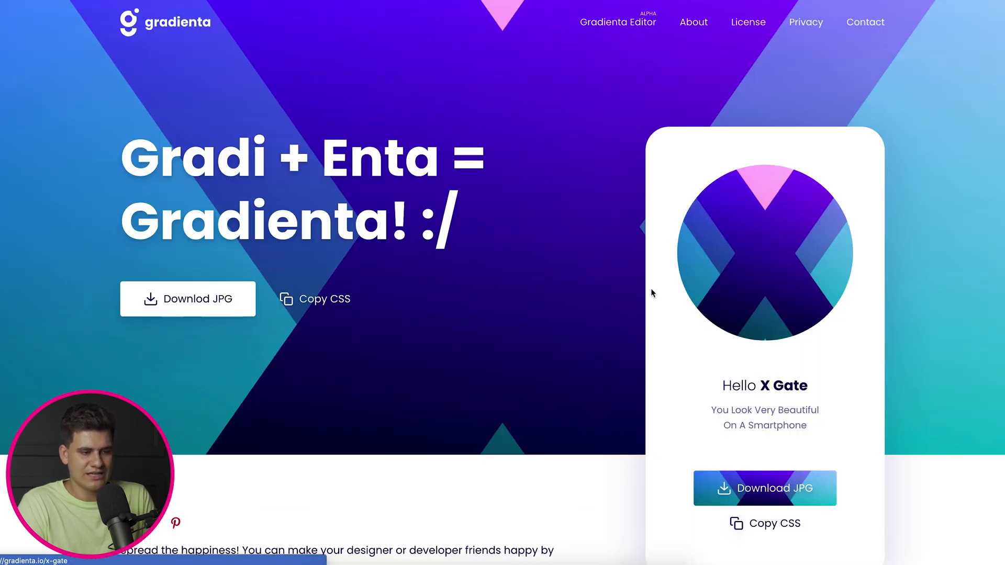